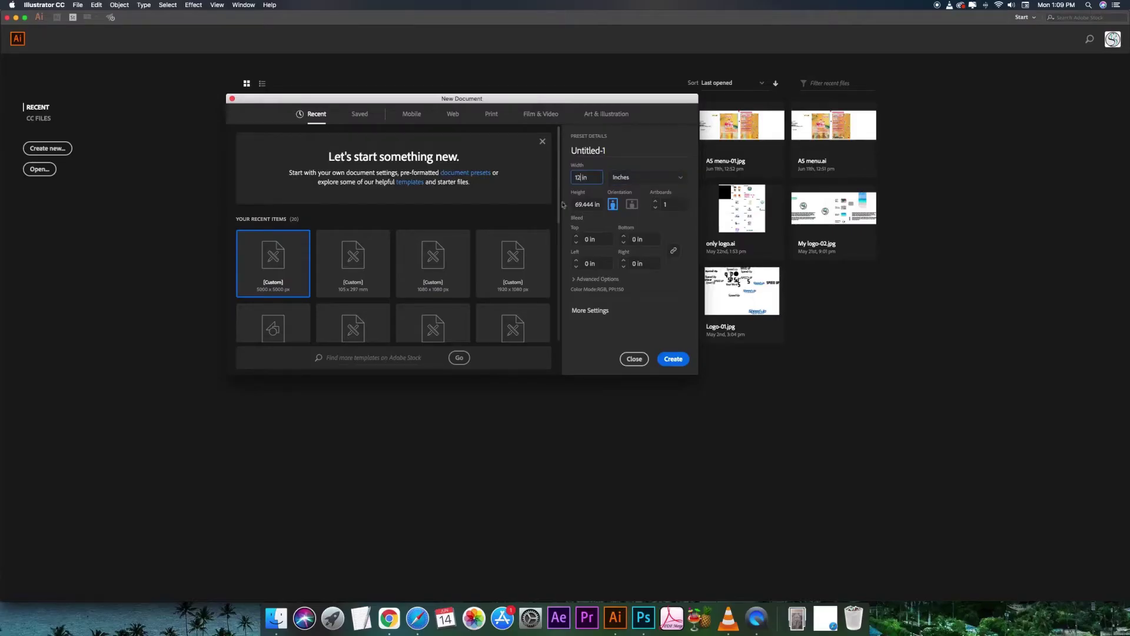
type("18")
- Create the 12 × 18 in document in CMYK Color with High (300 ppi) raster effects
left_click(598, 279)
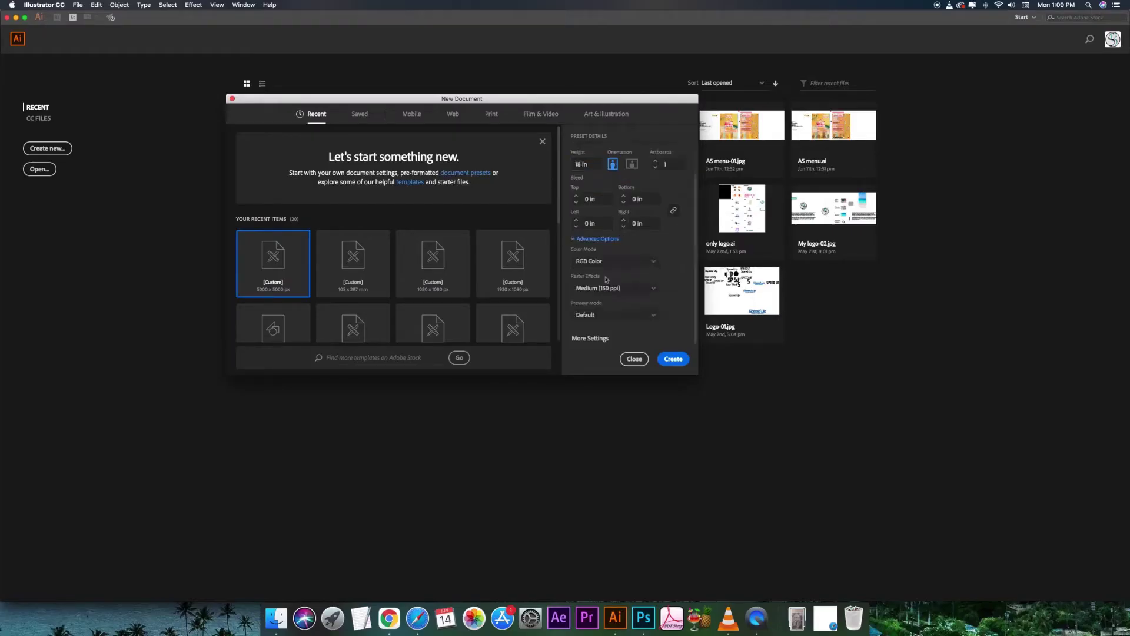
left_click(639, 264)
left_click(612, 289)
scroll(654, 294, "up", 2)
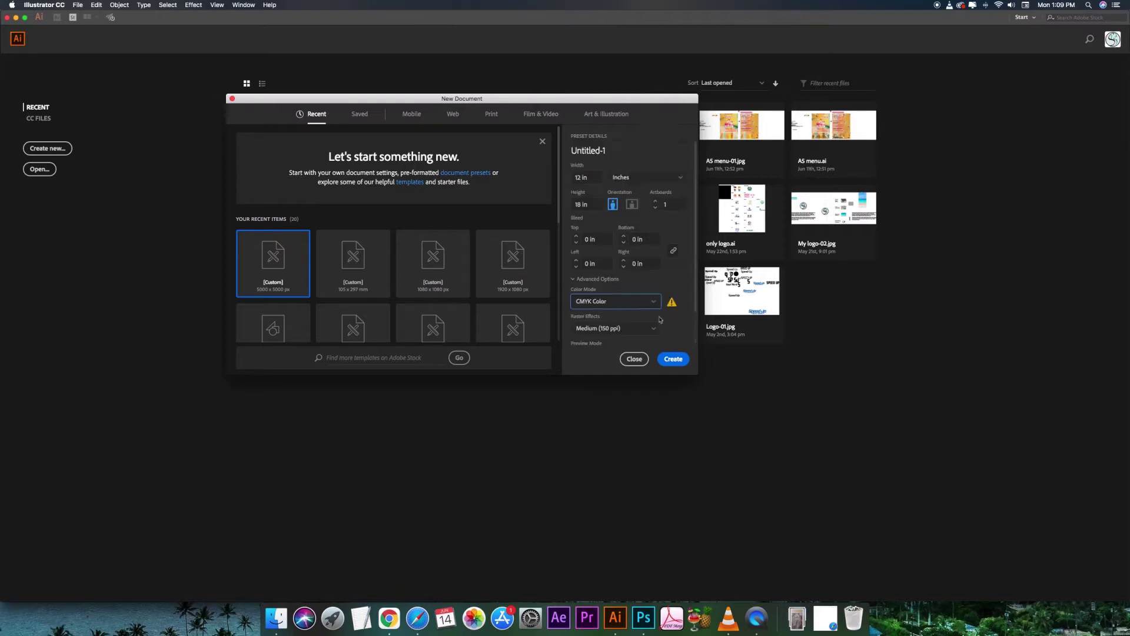
left_click(655, 323)
left_click(647, 301)
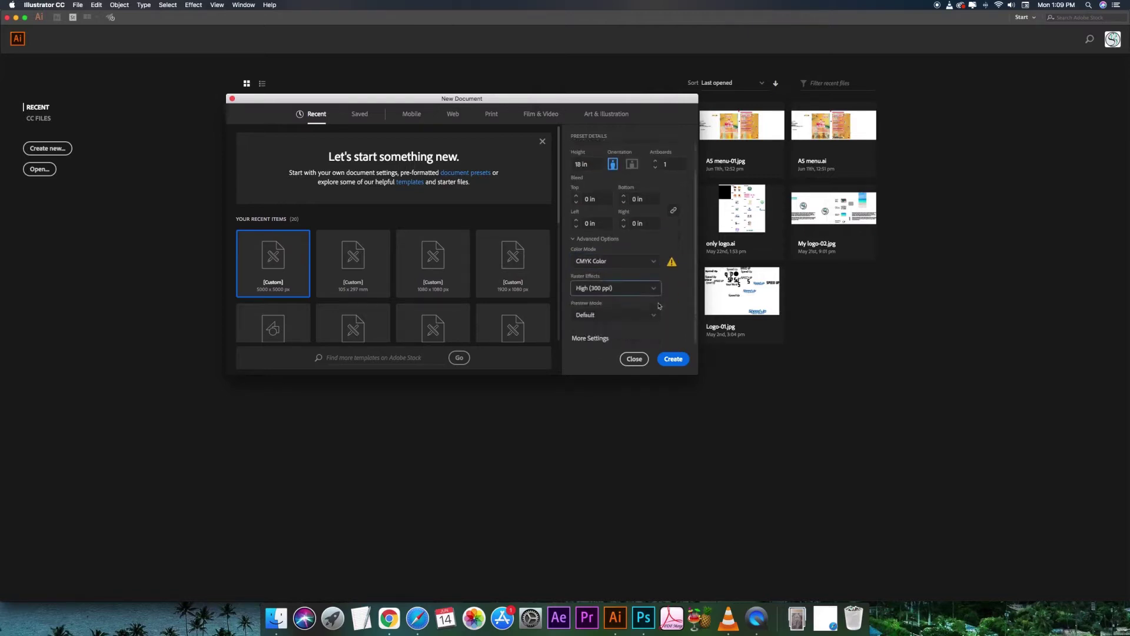
left_click(672, 359)
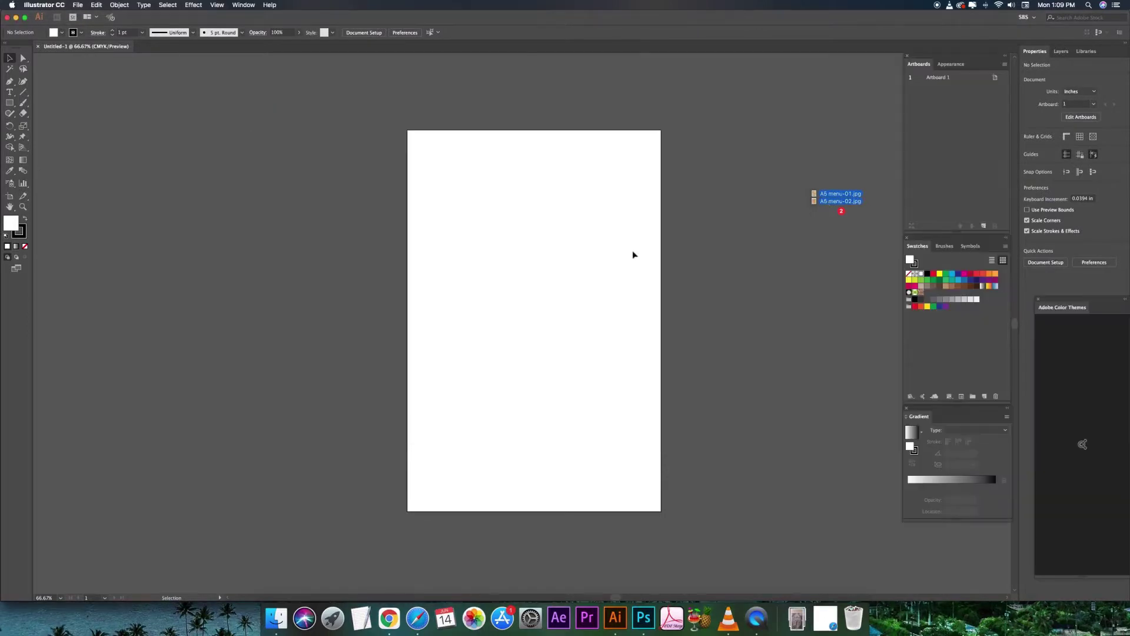
- Place the two cocktail menu images, stacked, to the left of the artboard
left_click_drag(629, 255, 630, 253)
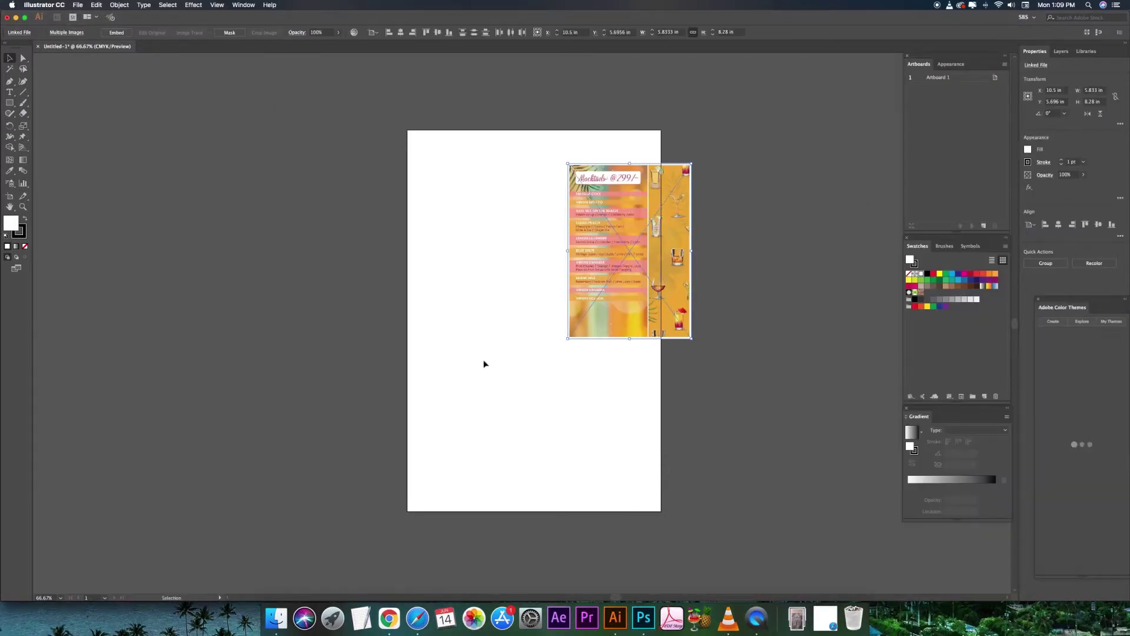
left_click(244, 140)
left_click(222, 323)
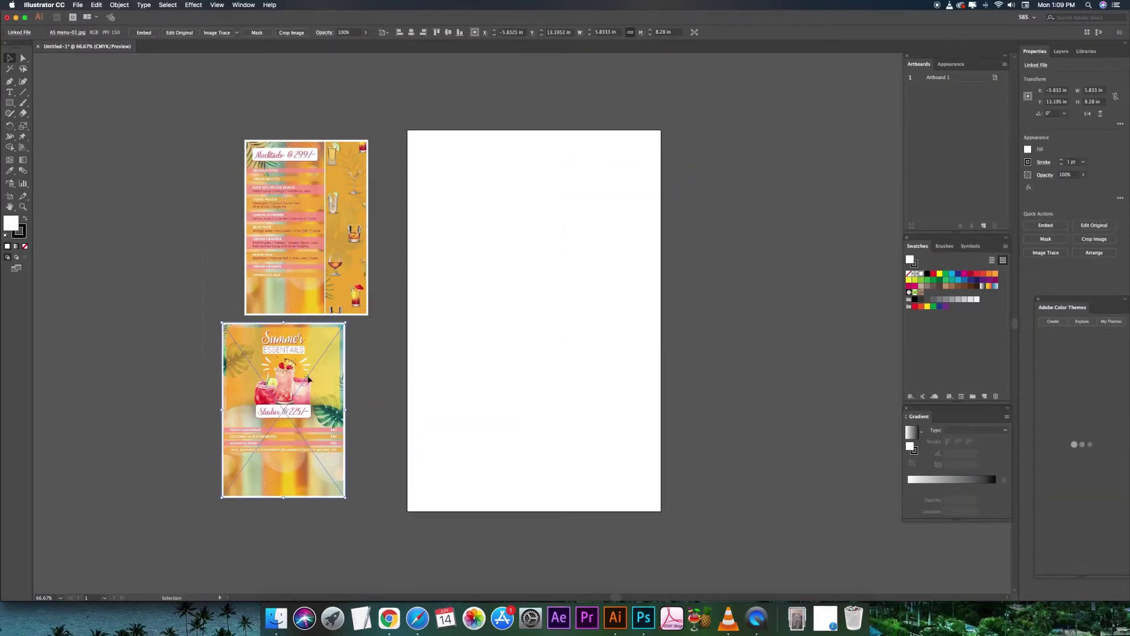
left_click(462, 264)
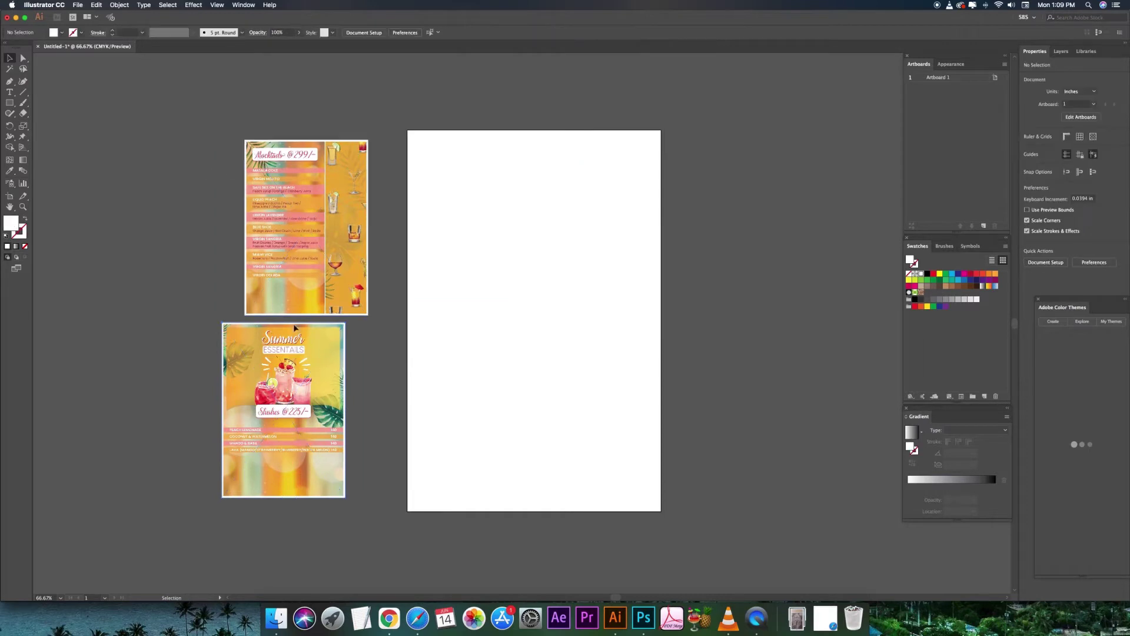
- Draw a black-filled rectangle near the artboard top and switch rulers to millimetres
left_click_drag(454, 151, 583, 288)
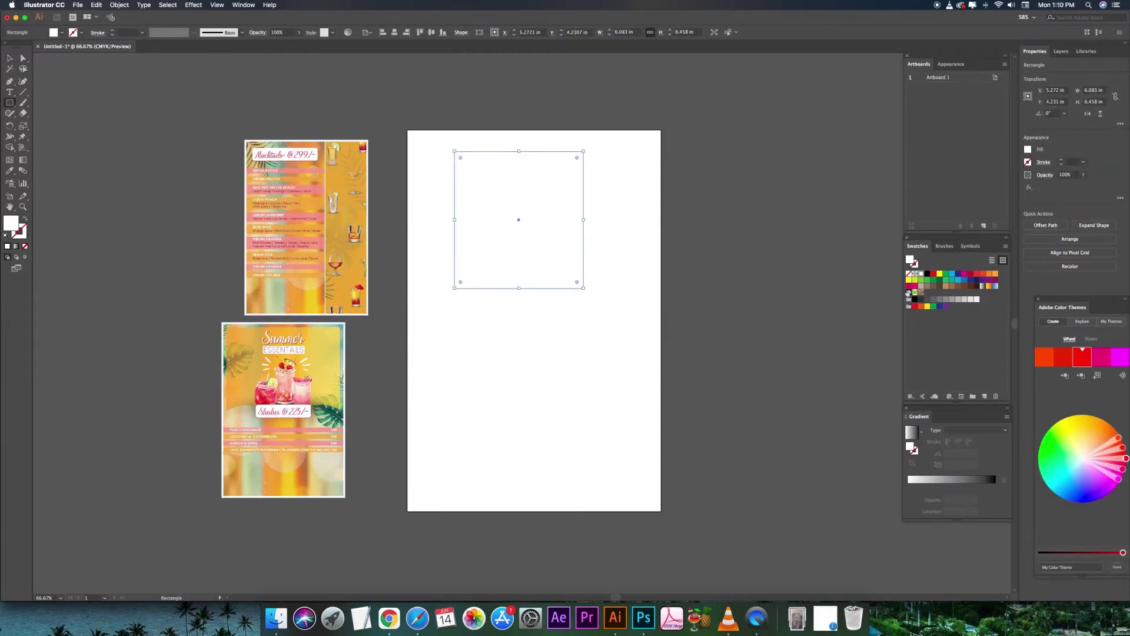
left_click(927, 275)
key("v")
key("super+r")
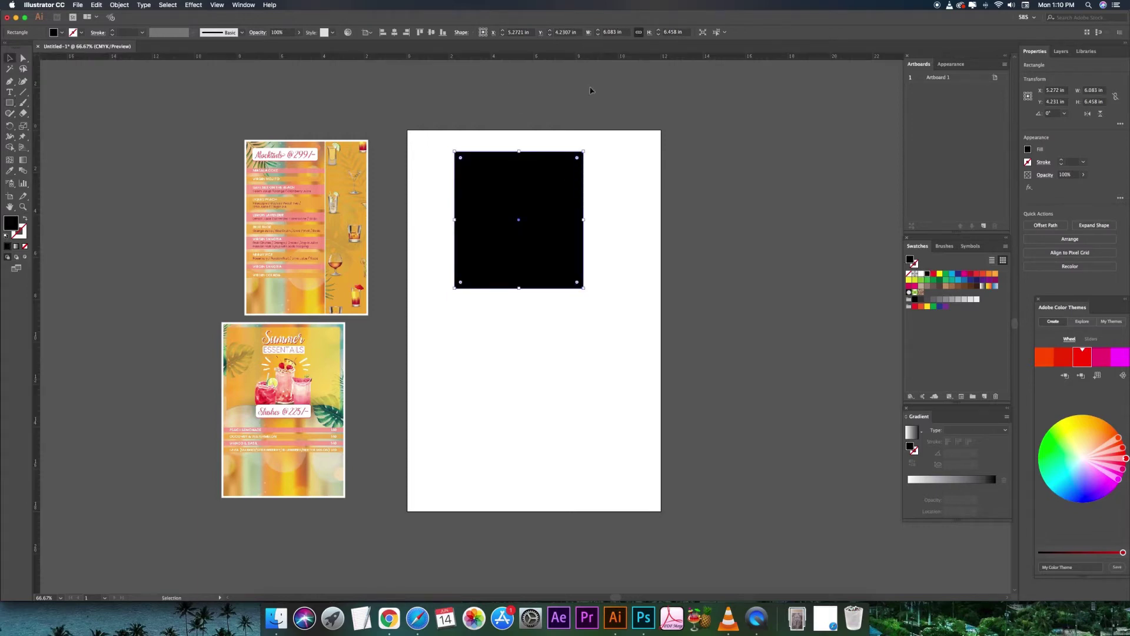
right_click(613, 57)
left_click(625, 90)
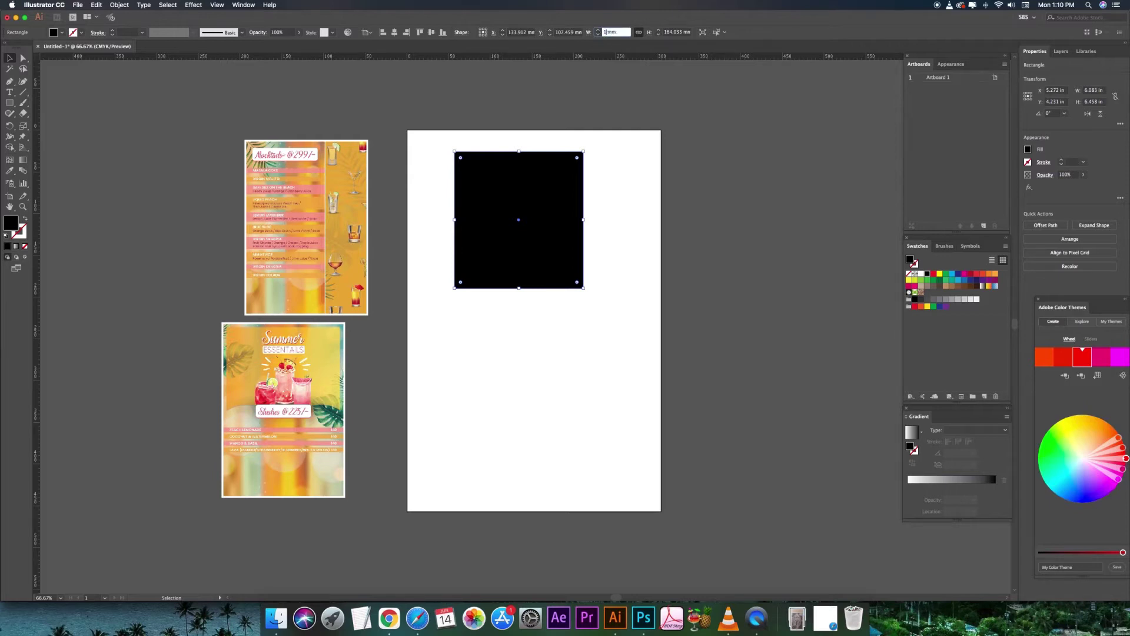
- Resize the rectangle to 148 × 210 mm, set it at the artboard top, and drag a copy below
key("Tab")
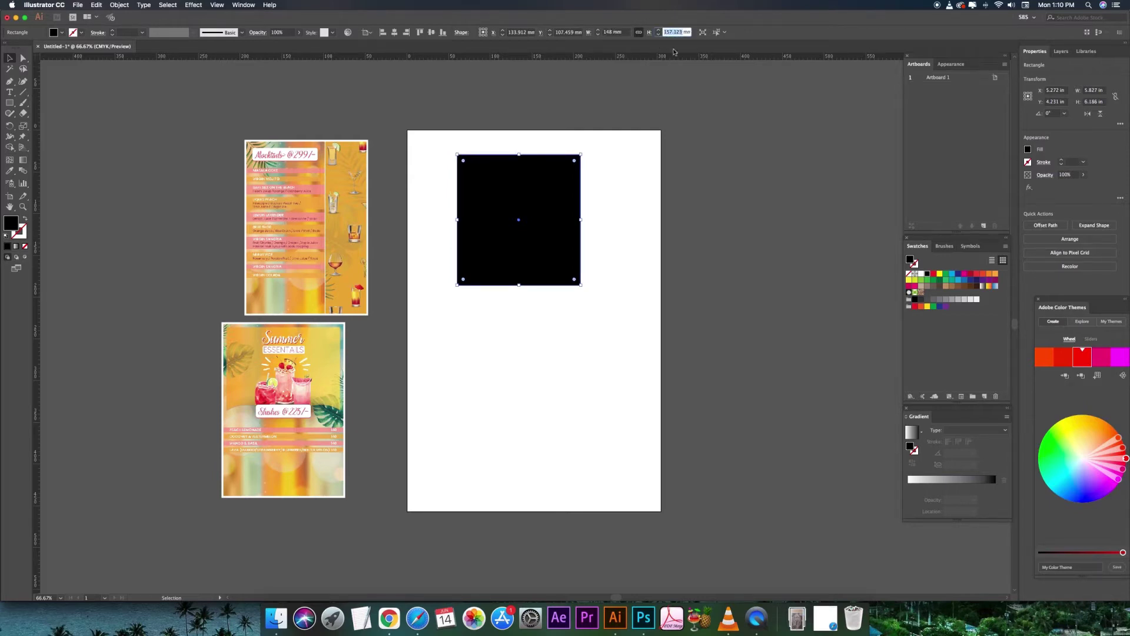
key("Return")
type("0")
key("Return")
left_click(610, 181)
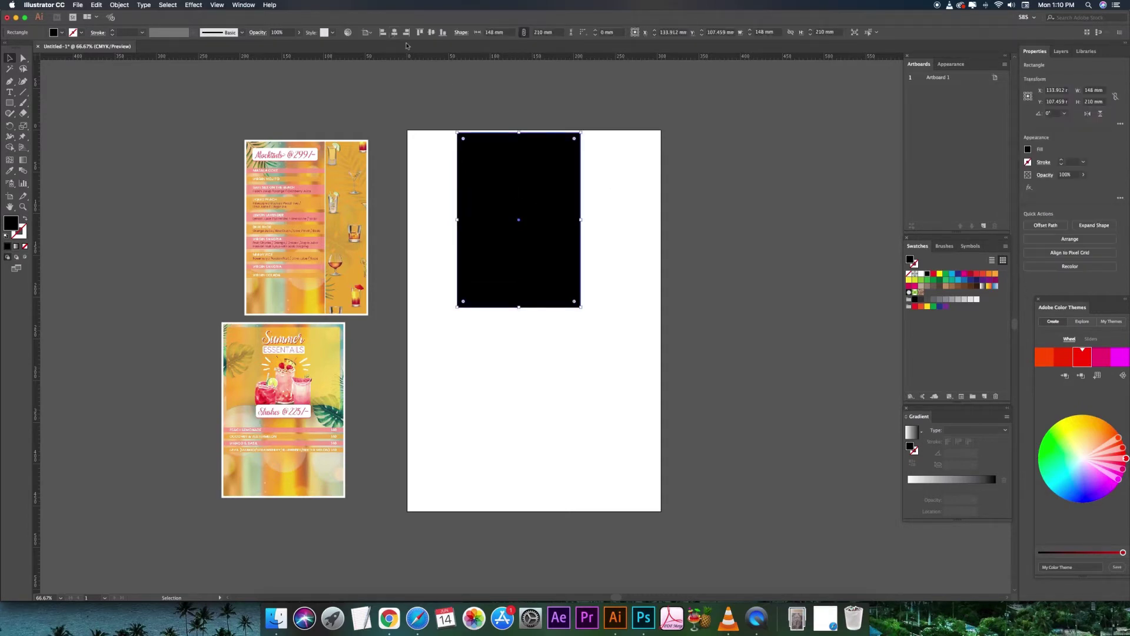
left_click_drag(492, 147, 507, 146)
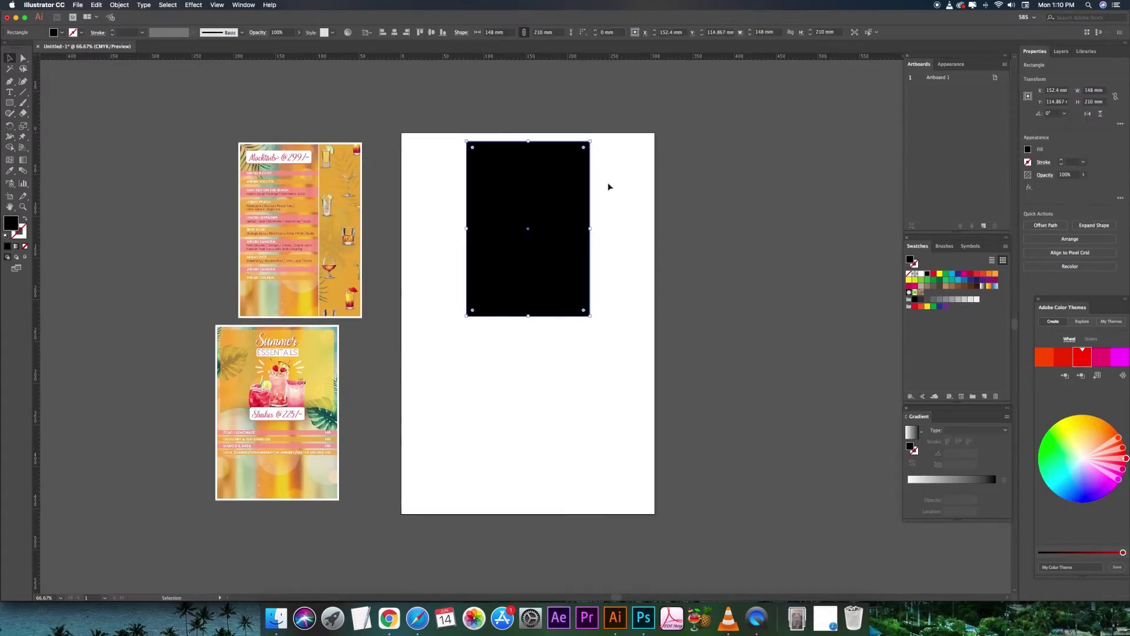
mouse_move(570, 176)
left_mouse_down()
mouse_move(577, 377)
mouse_move(609, 317)
left_mouse_up()
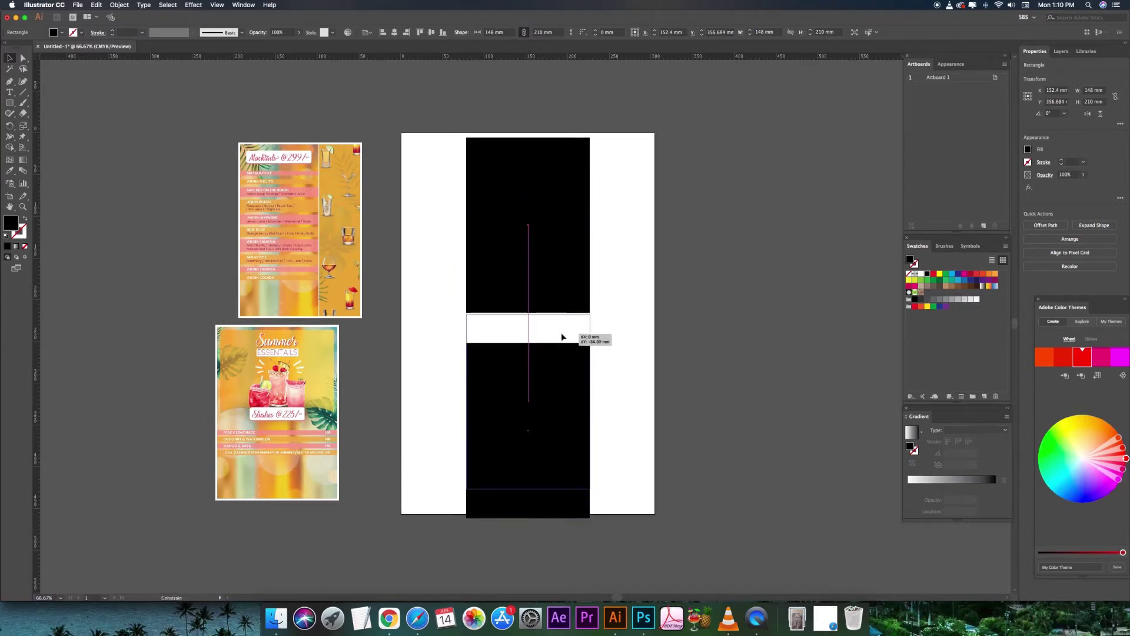
- Extend the artboard's height downward with the Artboard tool
left_click(609, 317)
scroll(623, 312, "down", 1)
key("shift+o")
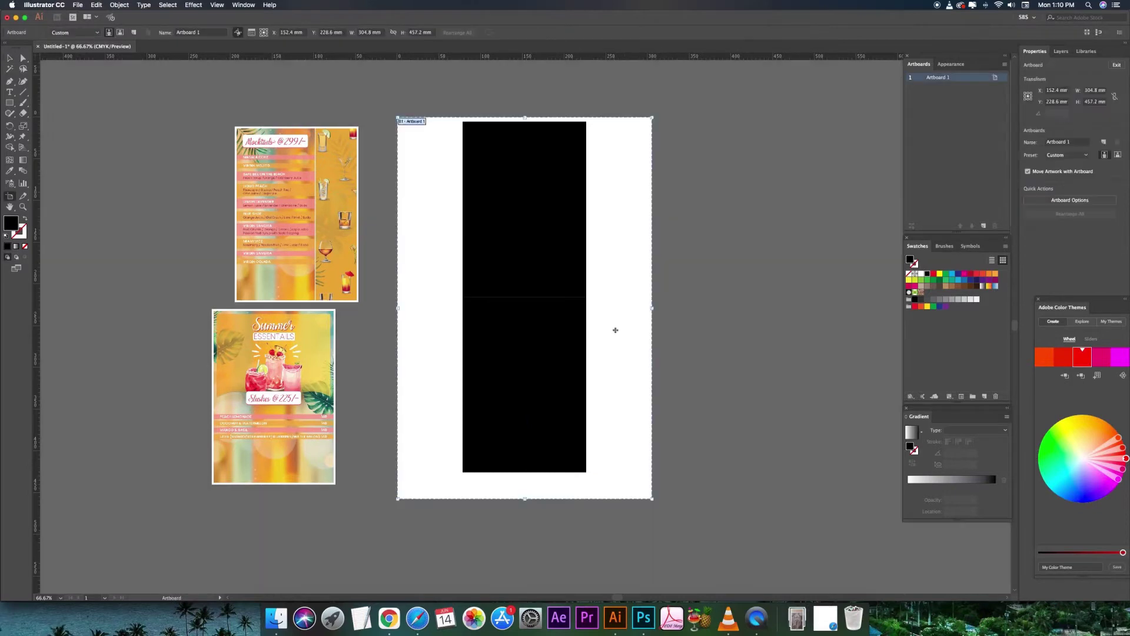
scroll(536, 507, "down", 3)
left_click_drag(524, 426, 524, 526)
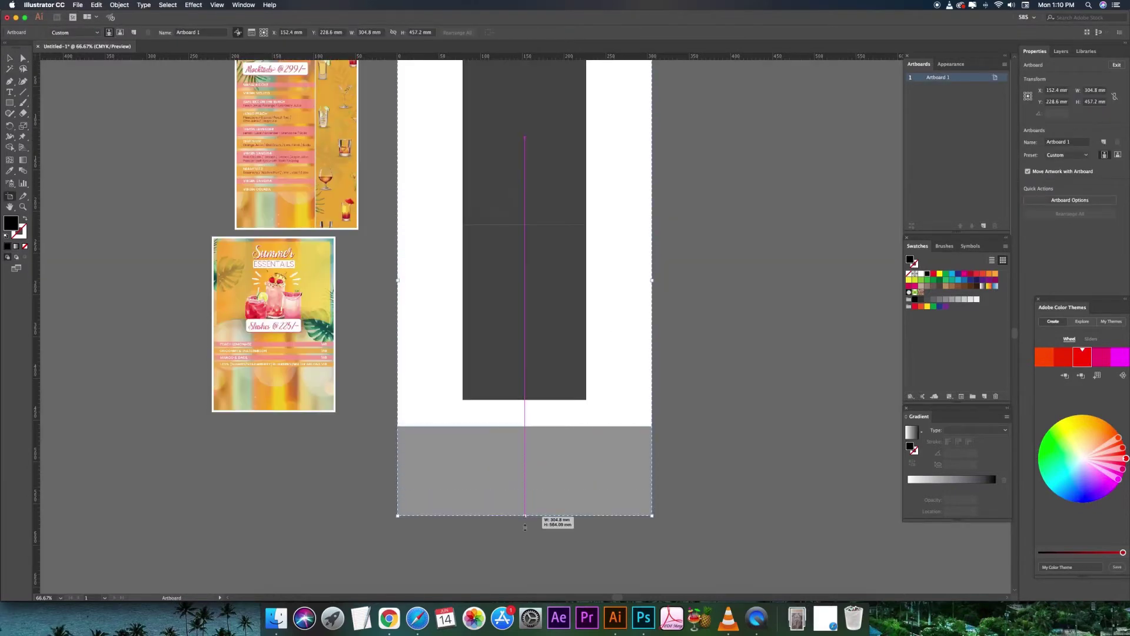
key("v")
scroll(552, 471, "up", 2)
- Shorten the lower panel to 2.5 in and stack it beneath the tall panels
left_click(584, 430)
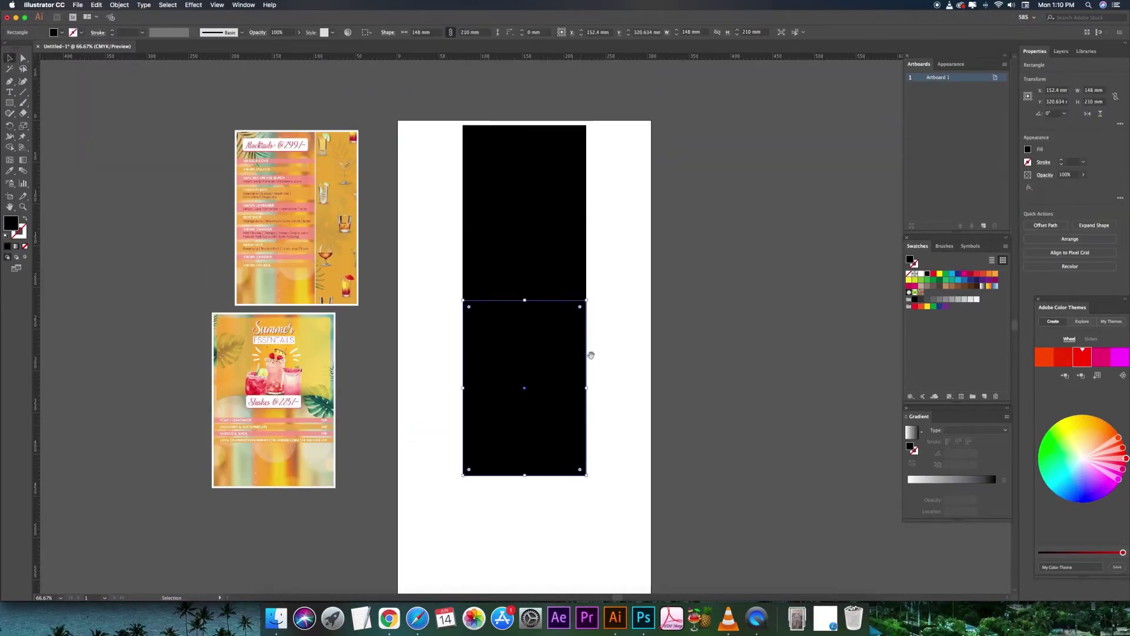
scroll(606, 325, "down", 1)
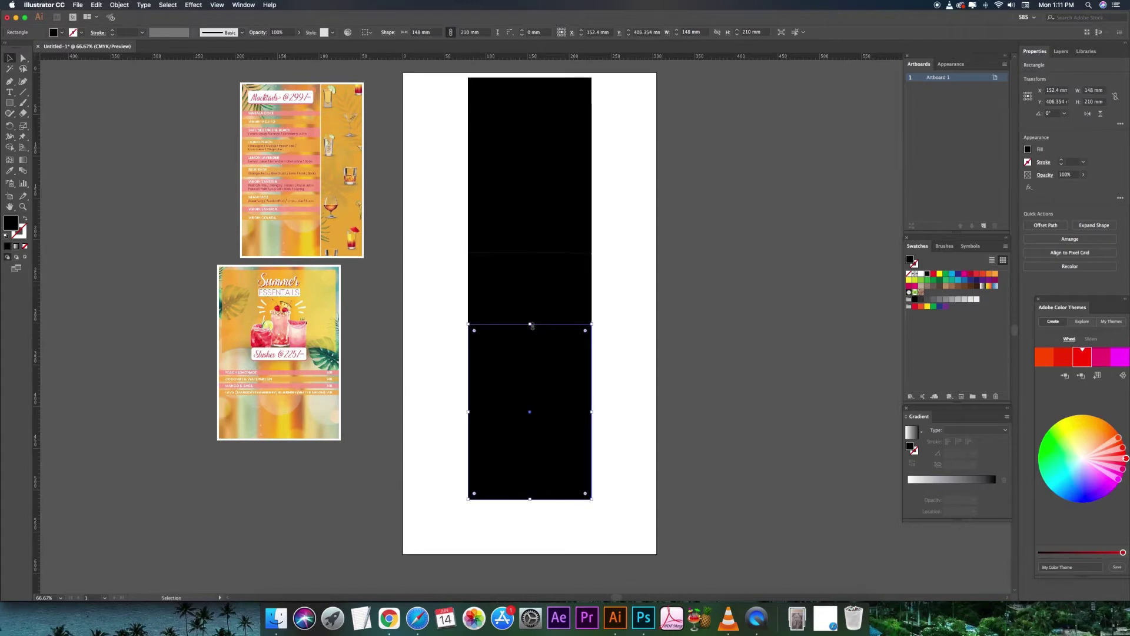
left_click_drag(531, 325, 532, 445)
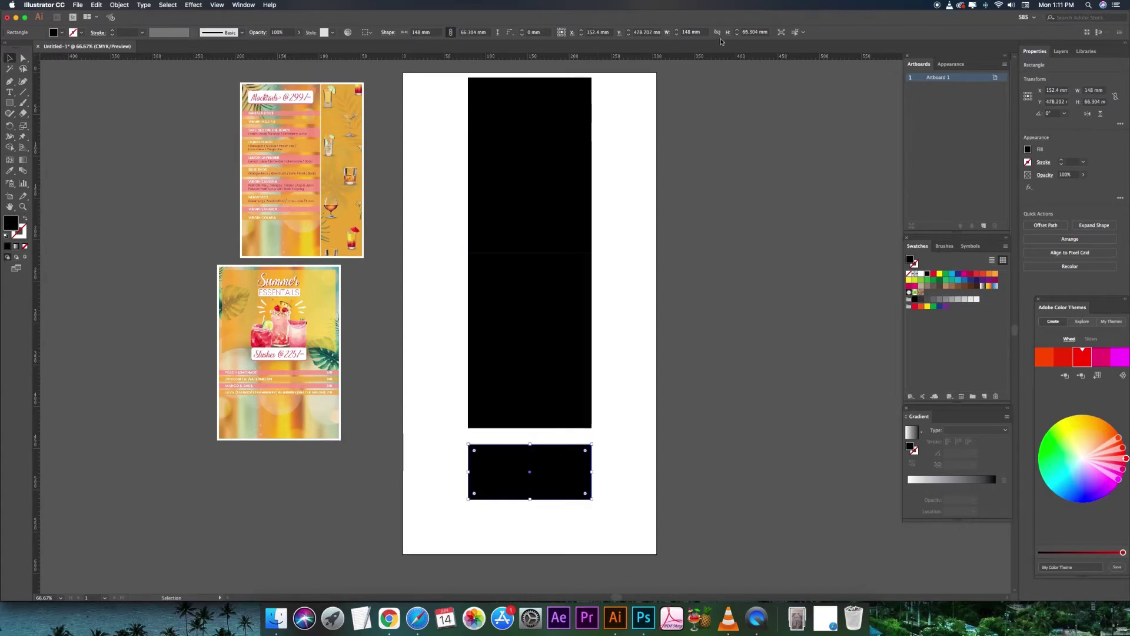
right_click(683, 56)
left_click(695, 86)
type("2.5")
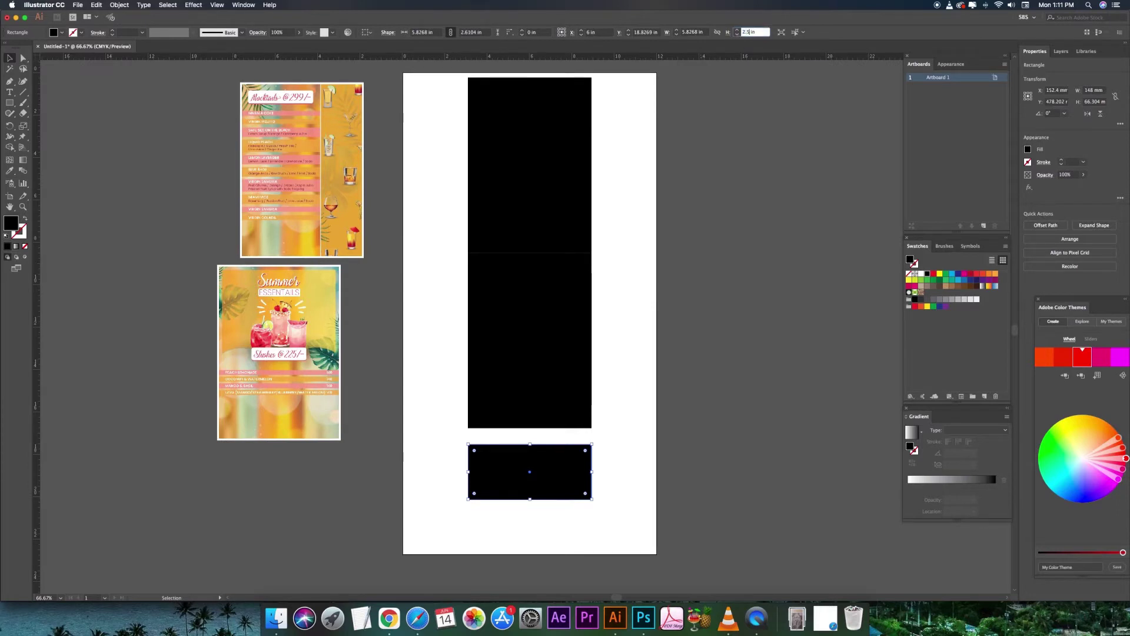
key("Return")
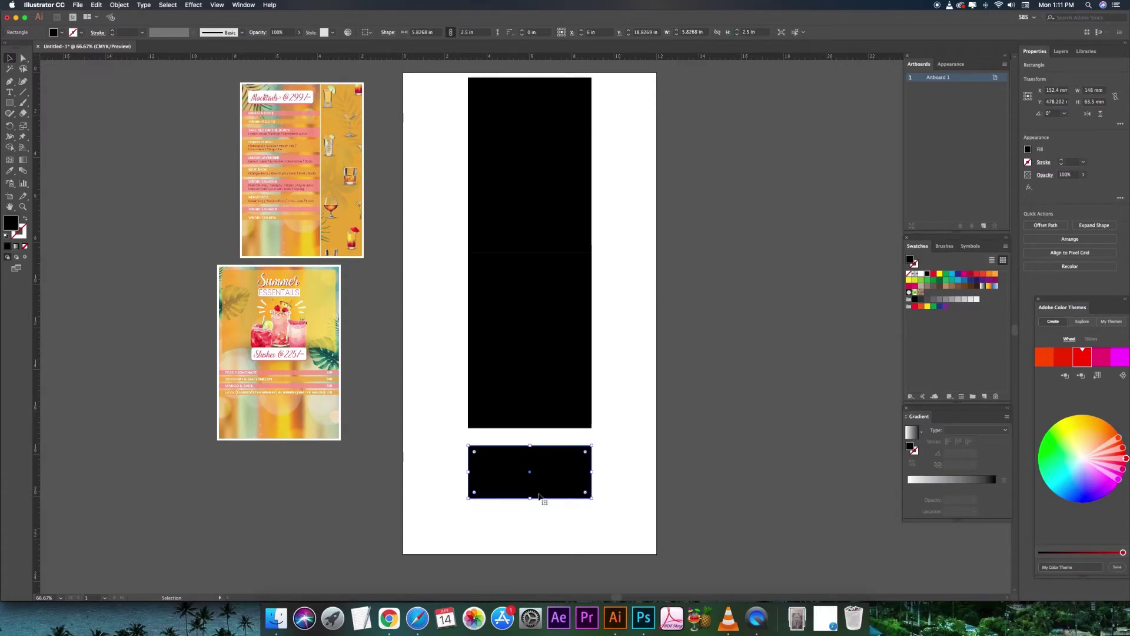
left_click_drag(542, 498, 549, 464)
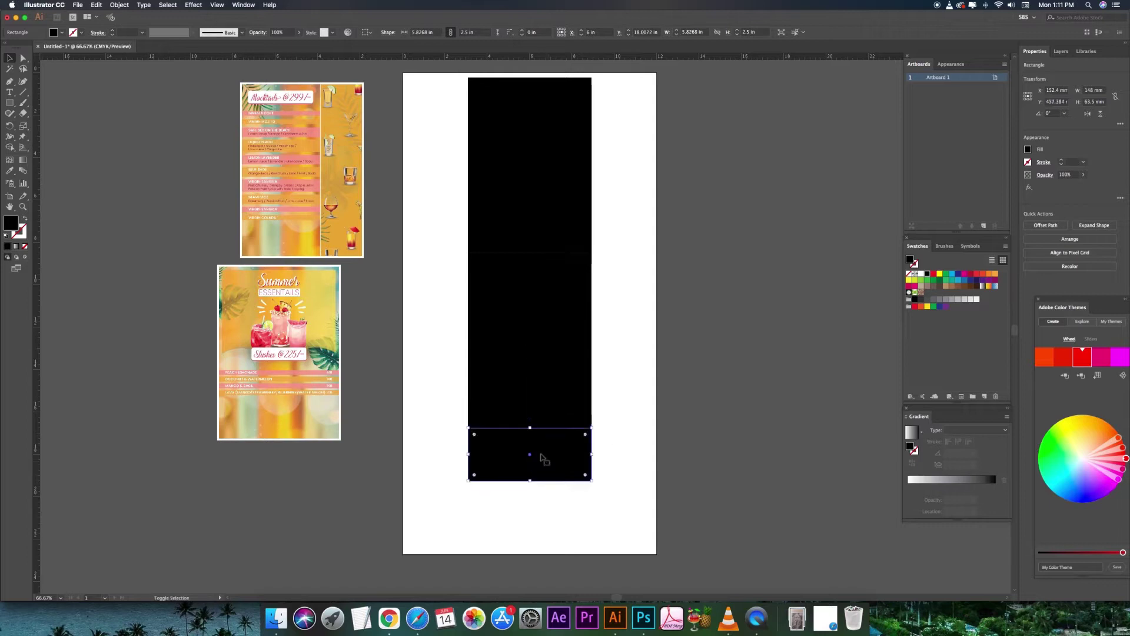
left_click_drag(549, 465, 560, 512)
left_click(620, 490)
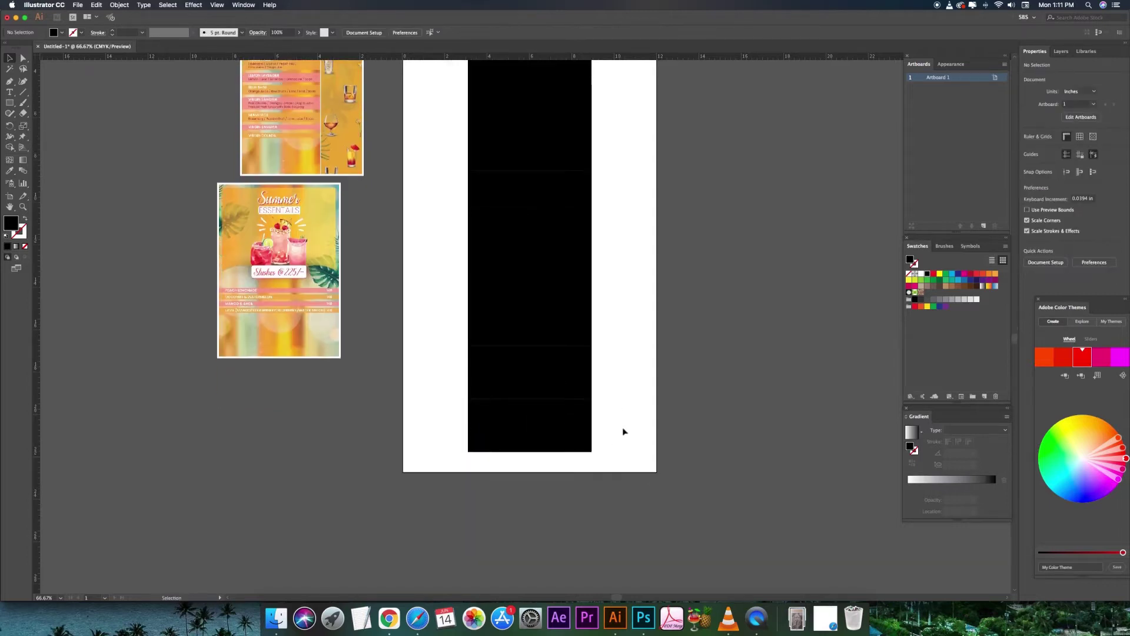
left_click_drag(620, 490, 622, 479)
- Add a 0.5 in strip copy under the column and turn all panels into outlines
left_click(551, 499)
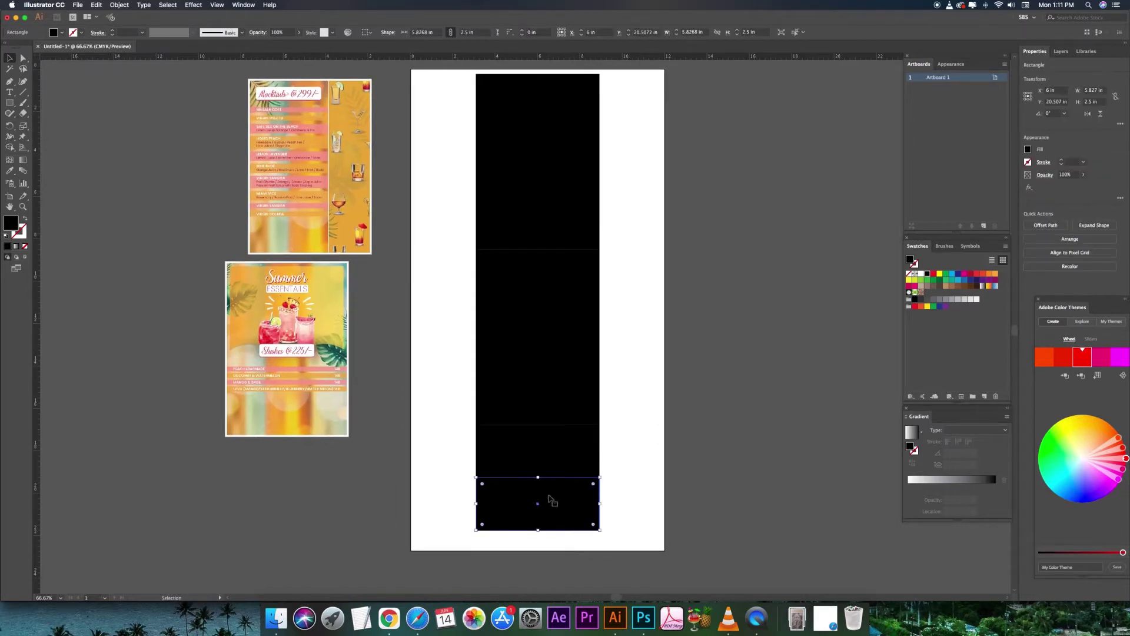
left_click_drag(549, 498, 551, 557)
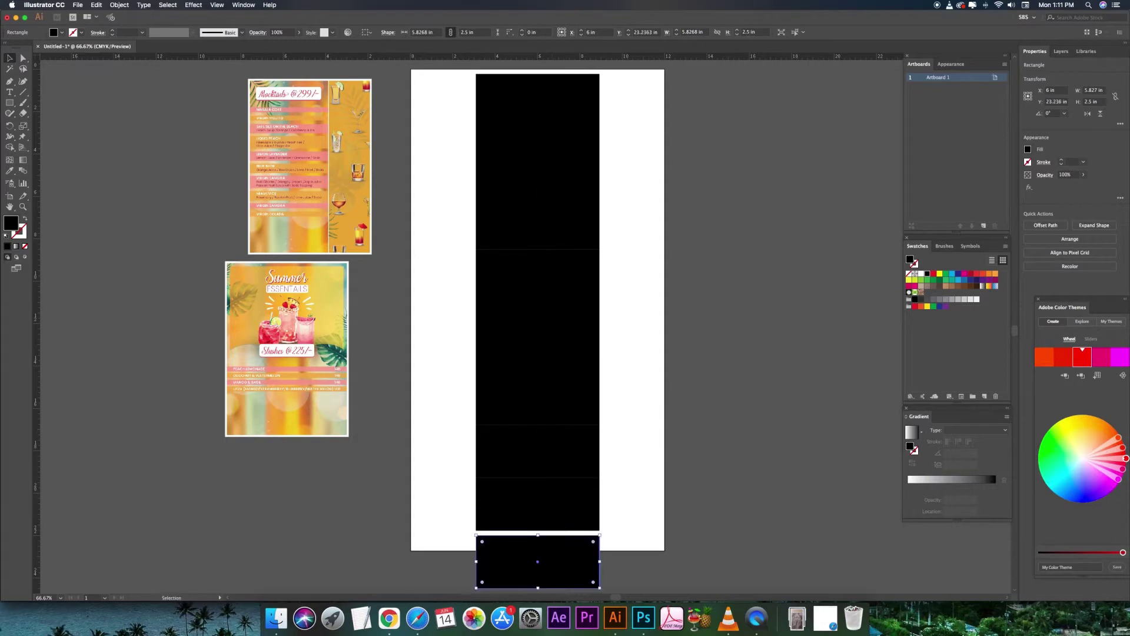
left_click(752, 32)
key("Return")
left_click_drag(555, 562, 555, 536)
key("super+a")
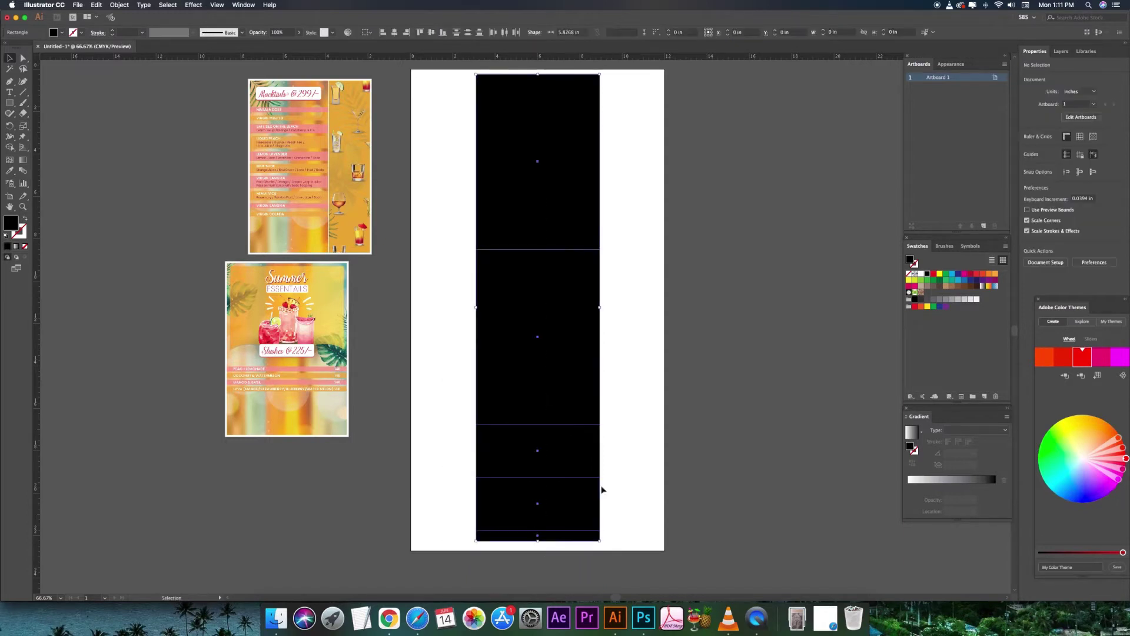
key("shift+x")
- Check the keyboard increment, then nudge the strip's lower-right anchor left with Direct Selection
left_click(629, 463)
left_click_drag(629, 463, 615, 486)
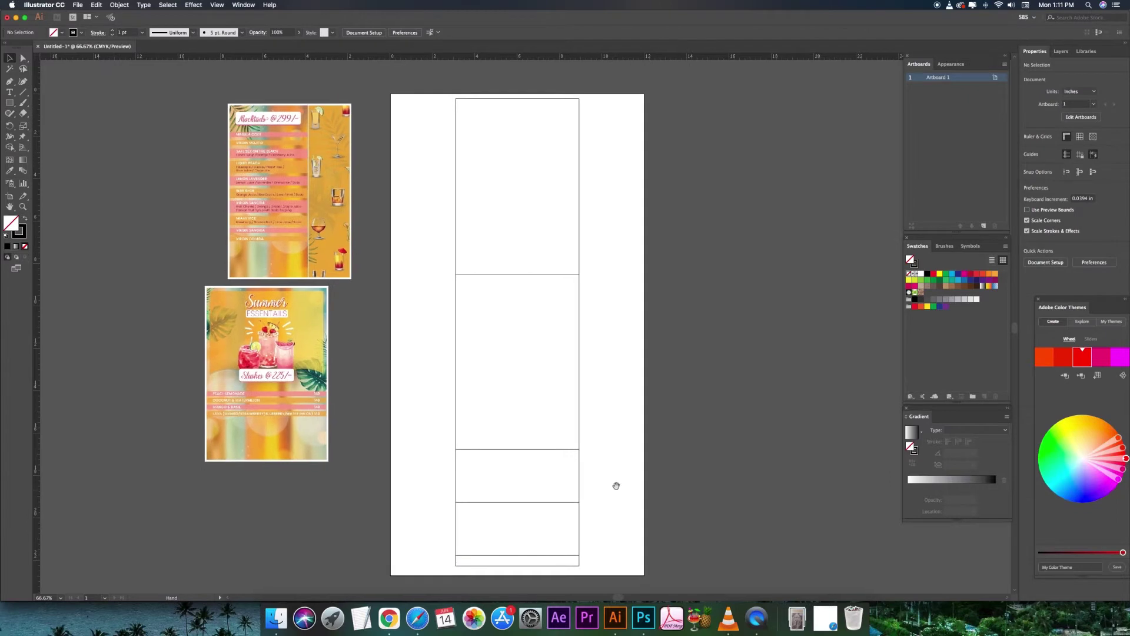
key("super+k")
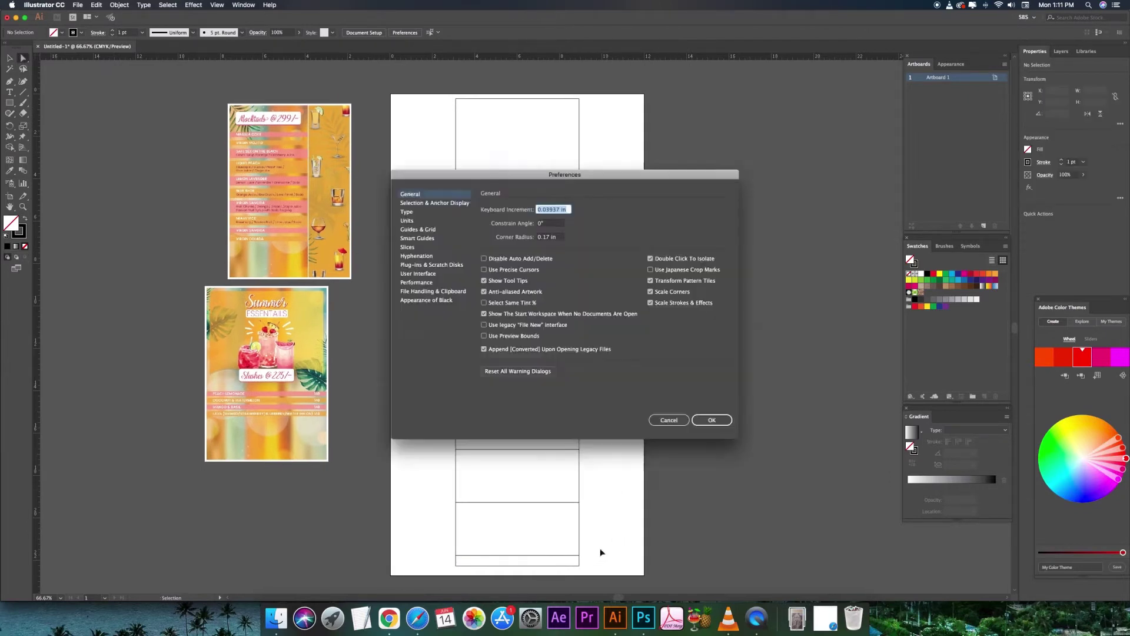
left_click(669, 420)
key("a")
left_click_drag(571, 556, 589, 570)
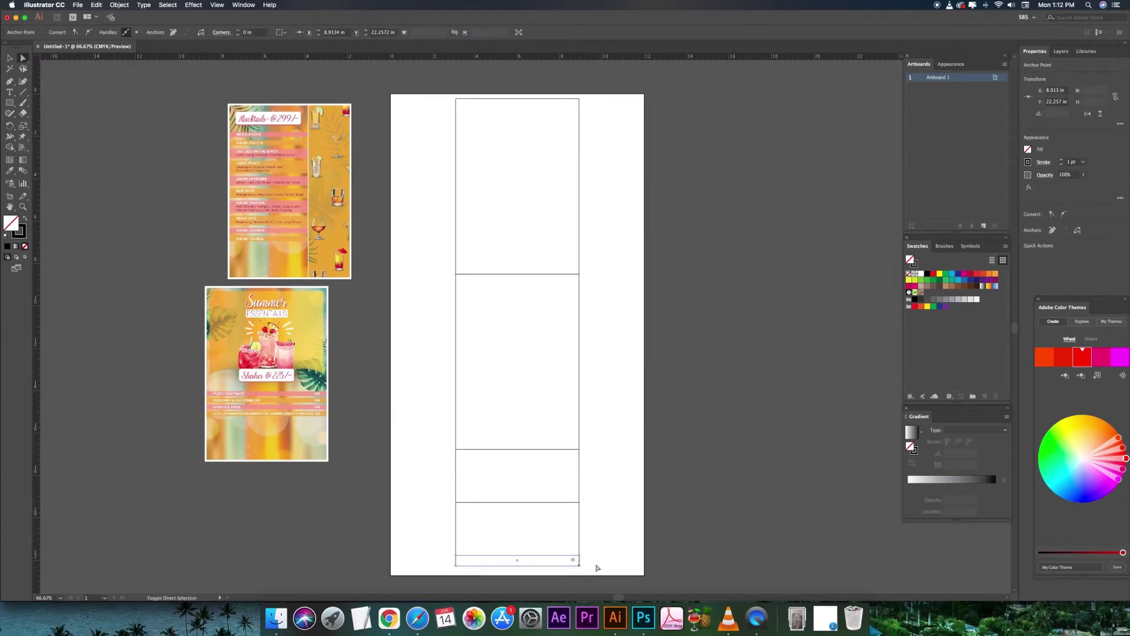
key("Left")
key("Left")
left_click(601, 514)
- Centre the Mocktails image in the second panel, using the panel as key object
left_click_drag(601, 514, 604, 516)
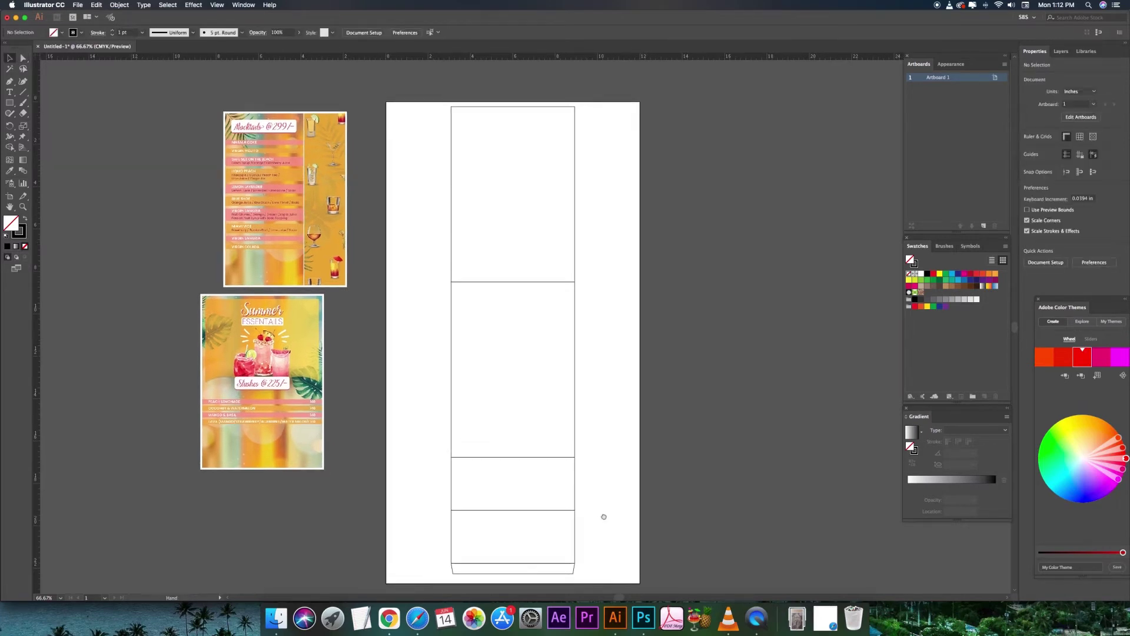
left_click_drag(282, 200, 371, 357)
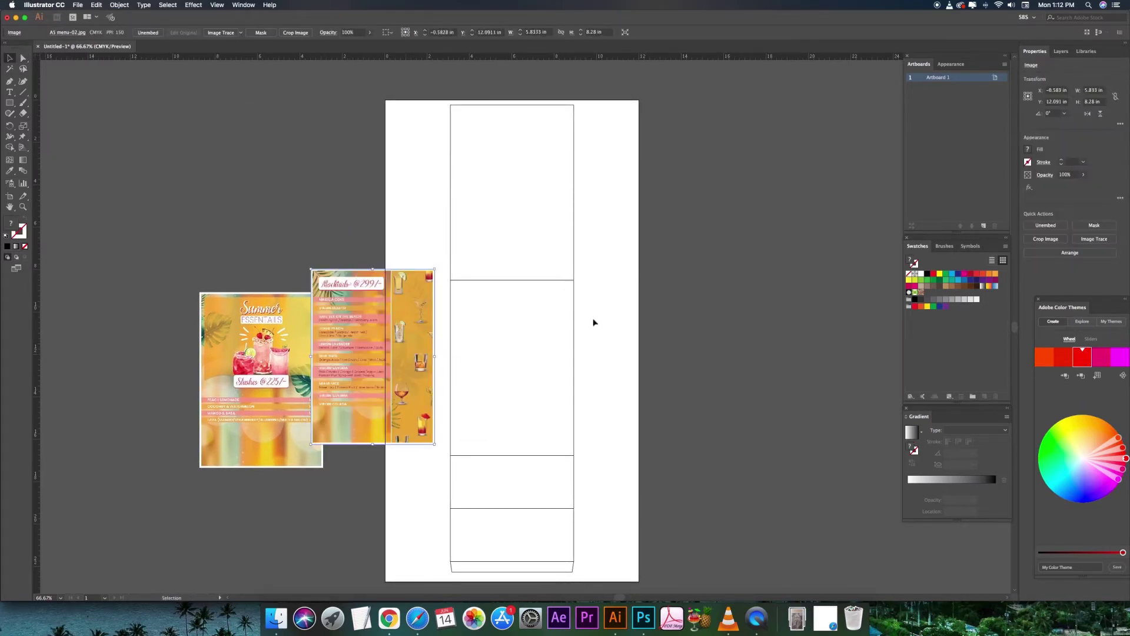
left_click(574, 355, "shift")
left_click(173, 32)
left_click(199, 32)
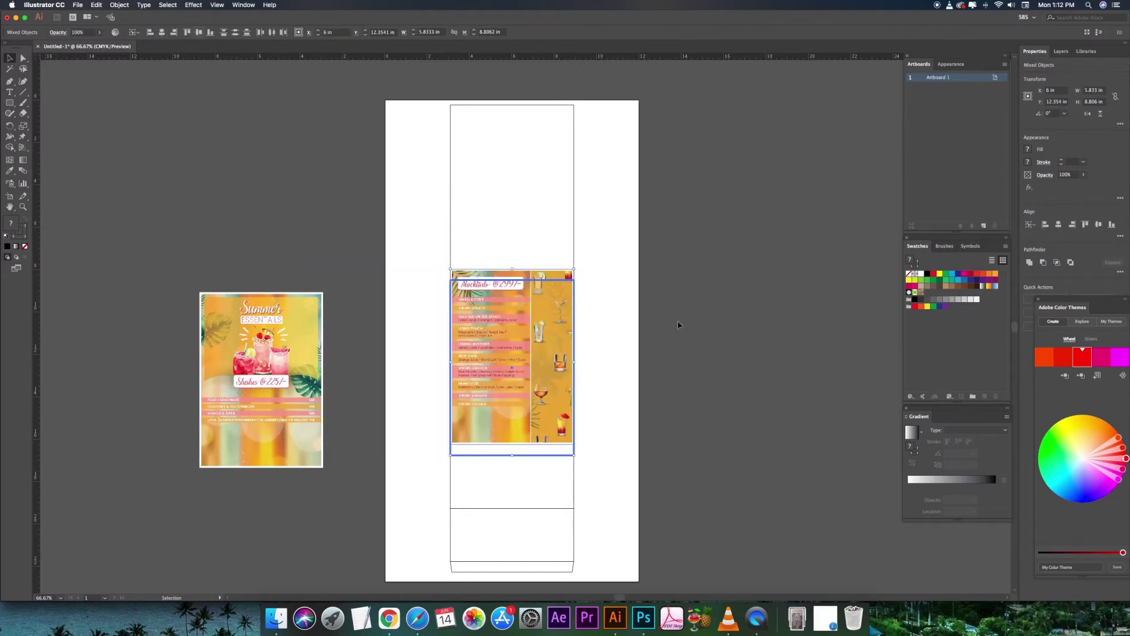
left_click(678, 324)
- Rotate the Summer image 180° and centre it in the top panel
left_click(318, 306)
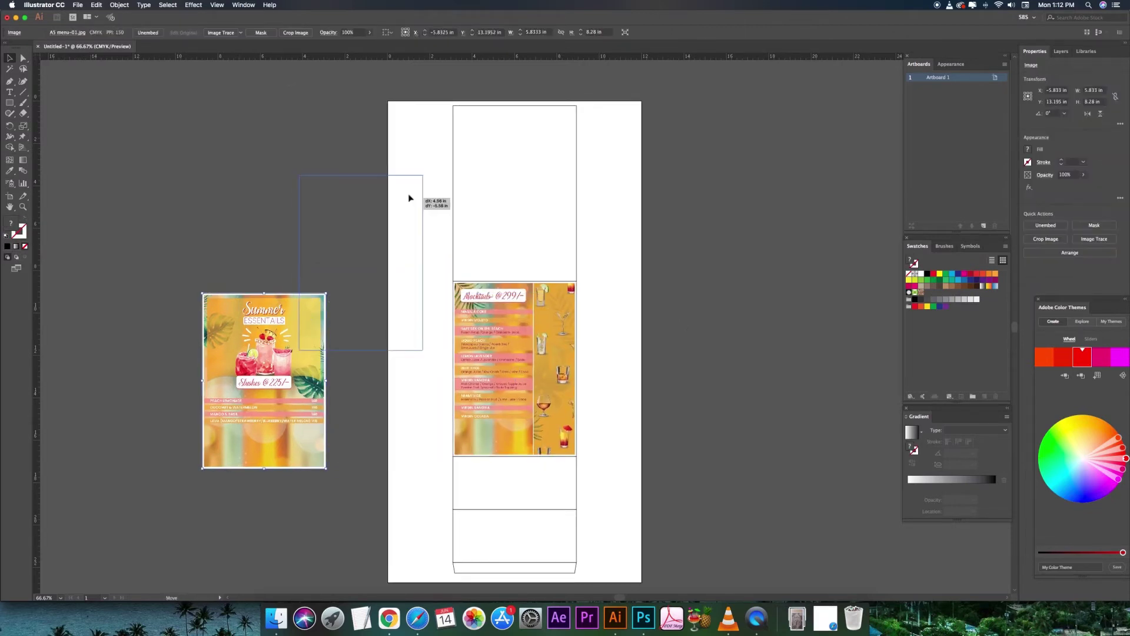
left_click_drag(330, 298, 423, 171)
left_click_drag(595, 175, 548, 236)
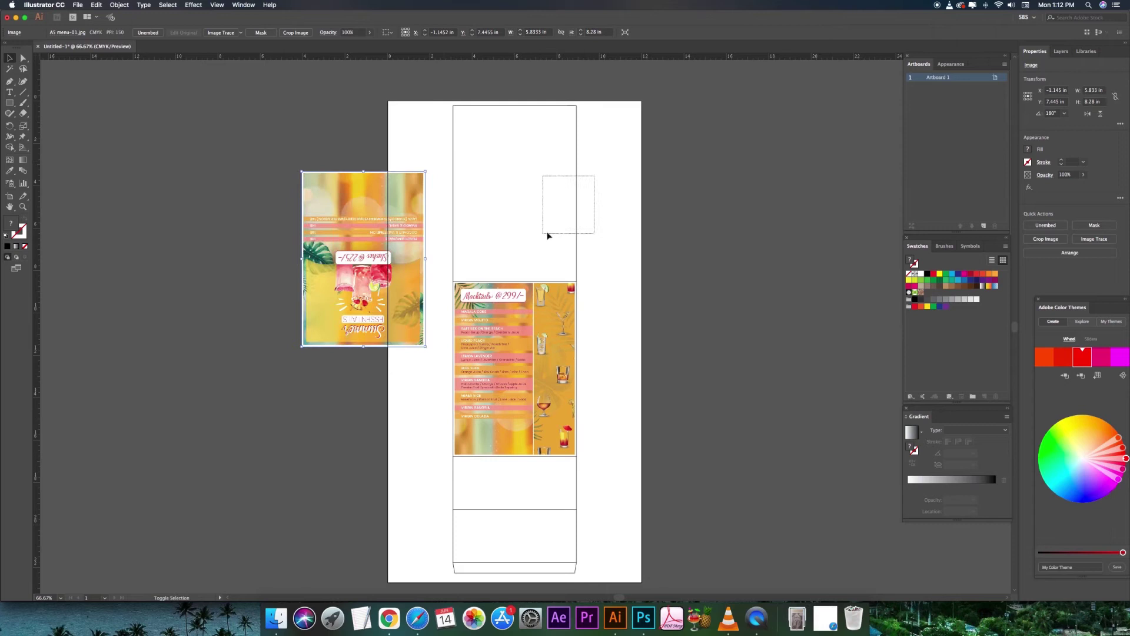
left_click(577, 225)
left_click(199, 32)
left_click(161, 33)
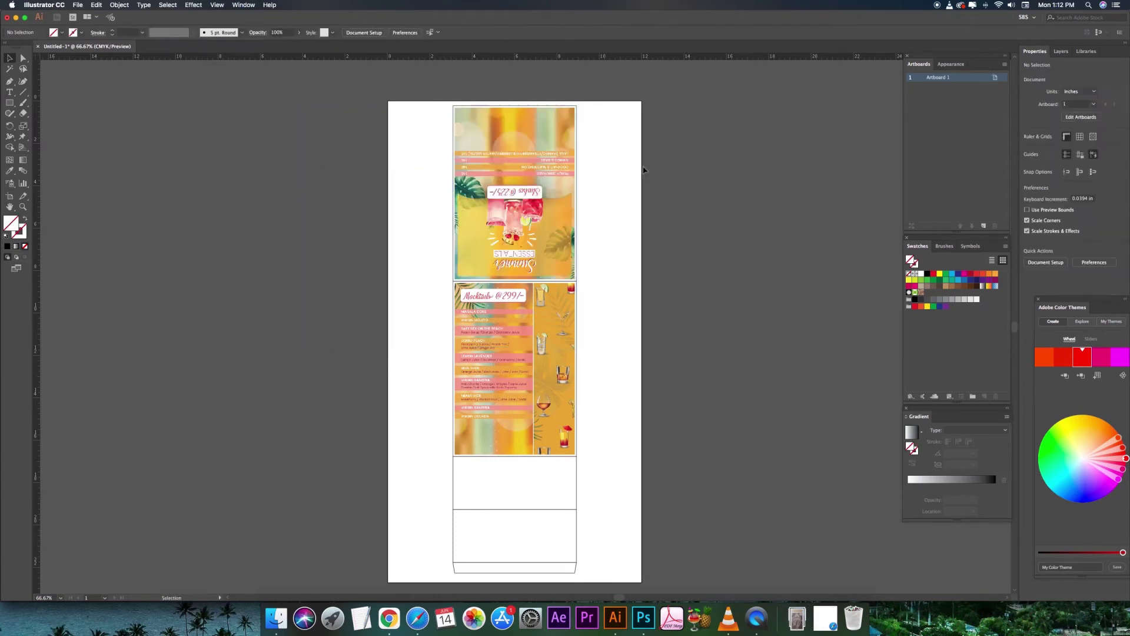
left_click(625, 238)
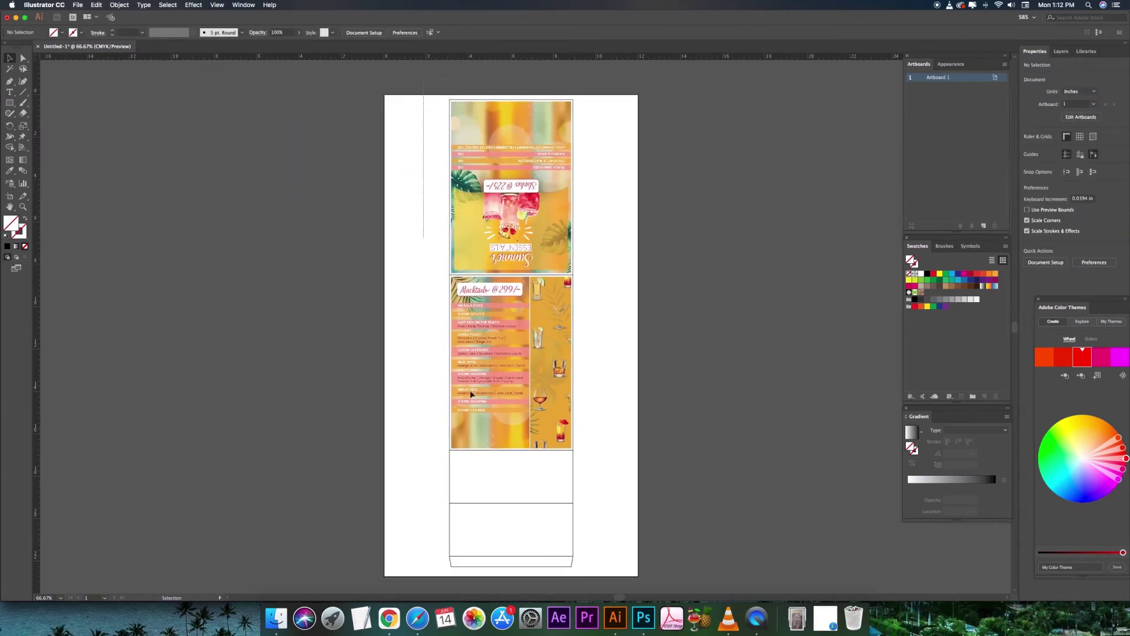
- Centre the whole stacked menu layout on the artboard
left_click_drag(471, 394, 574, 577)
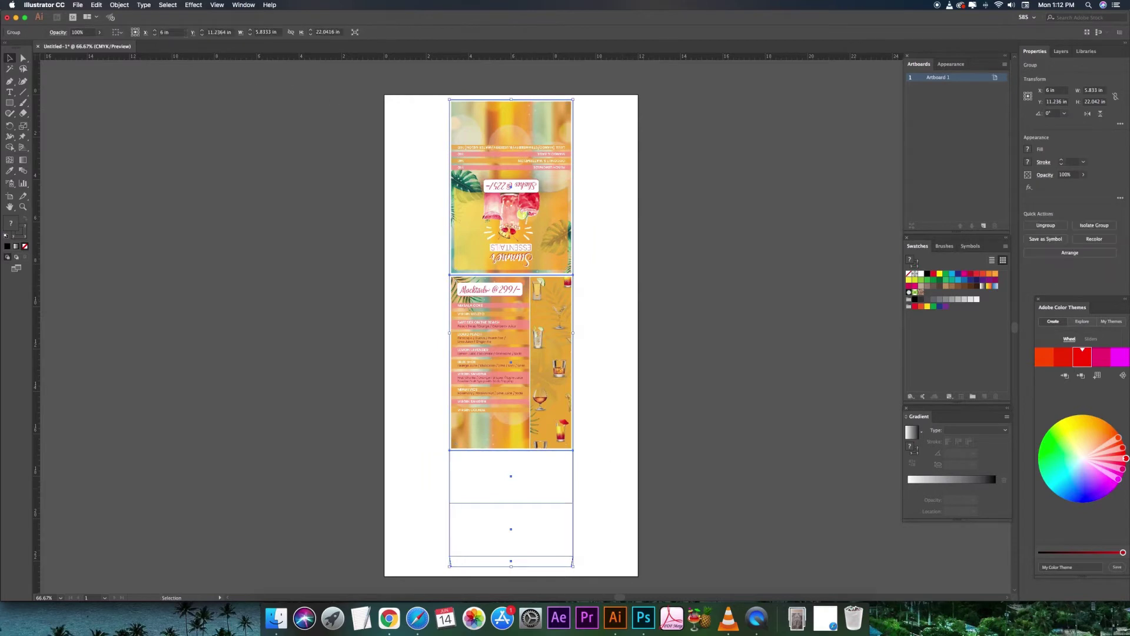
left_click(135, 32)
left_click(182, 33)
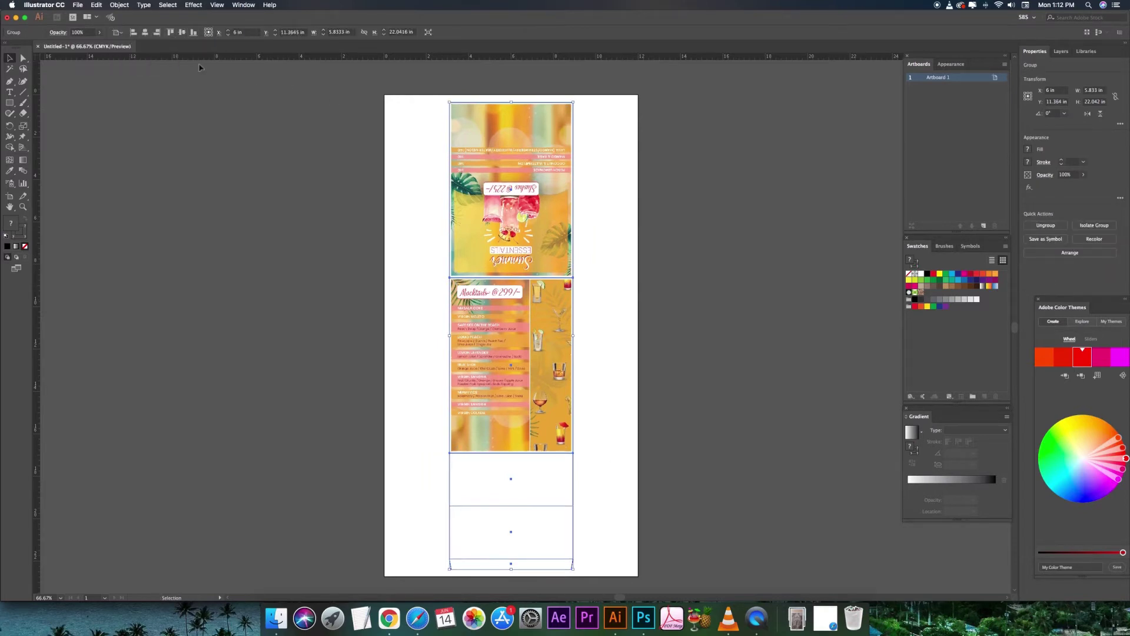
left_click(602, 262)
- Draw a short horizontal Pen line beside the top panel's top-right corner
left_click_drag(618, 380, 618, 381)
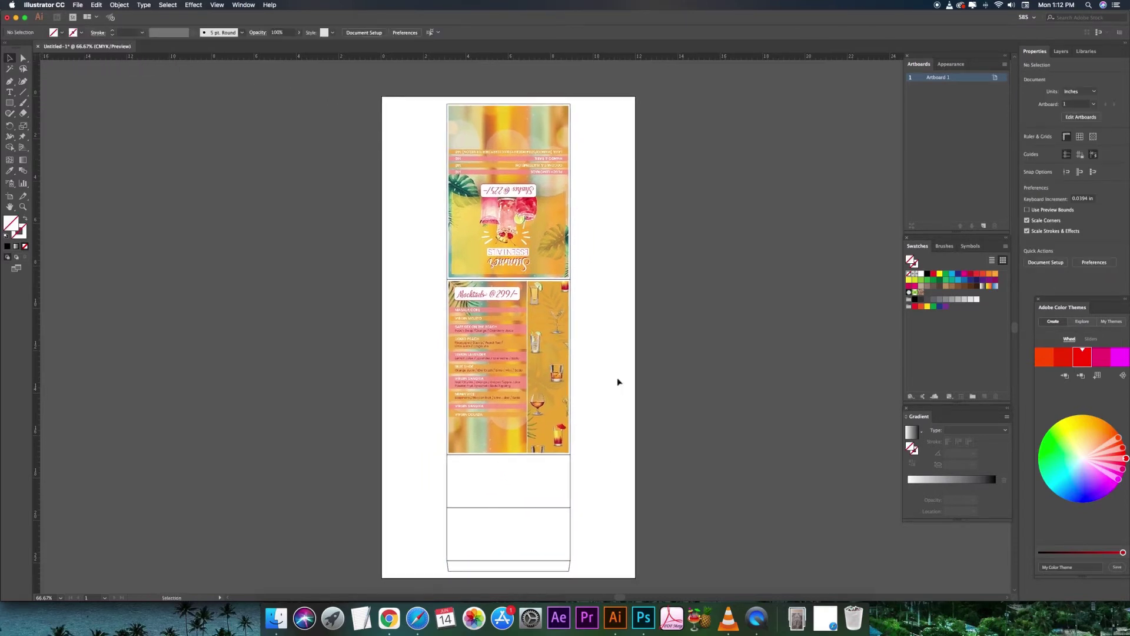
key("p")
left_click_drag(591, 104, 605, 115)
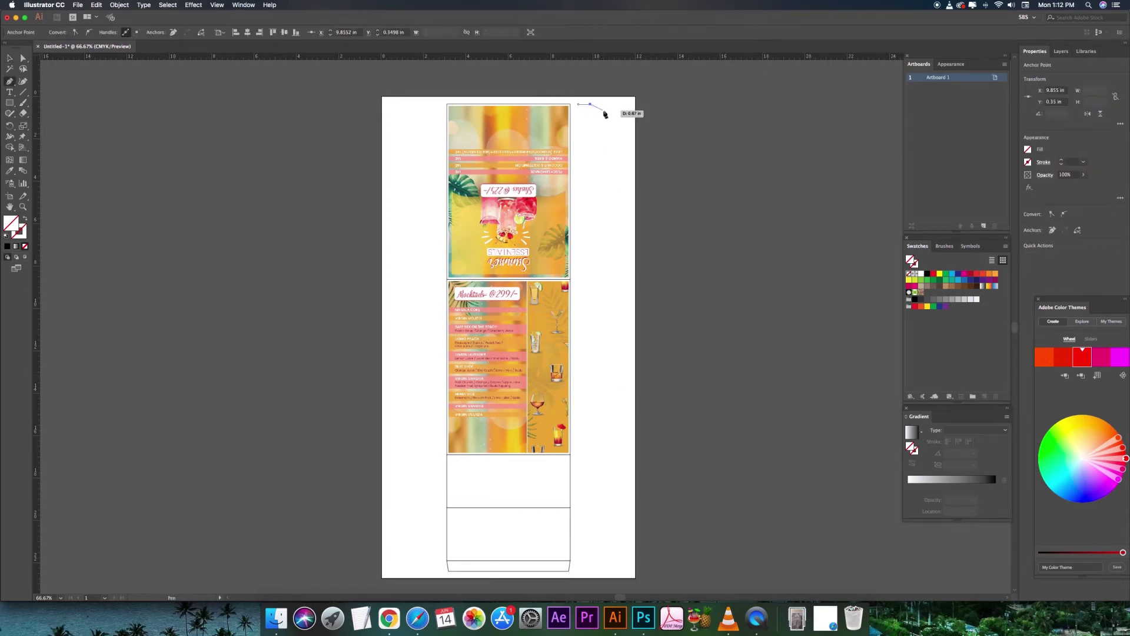
key("v")
left_click(602, 127)
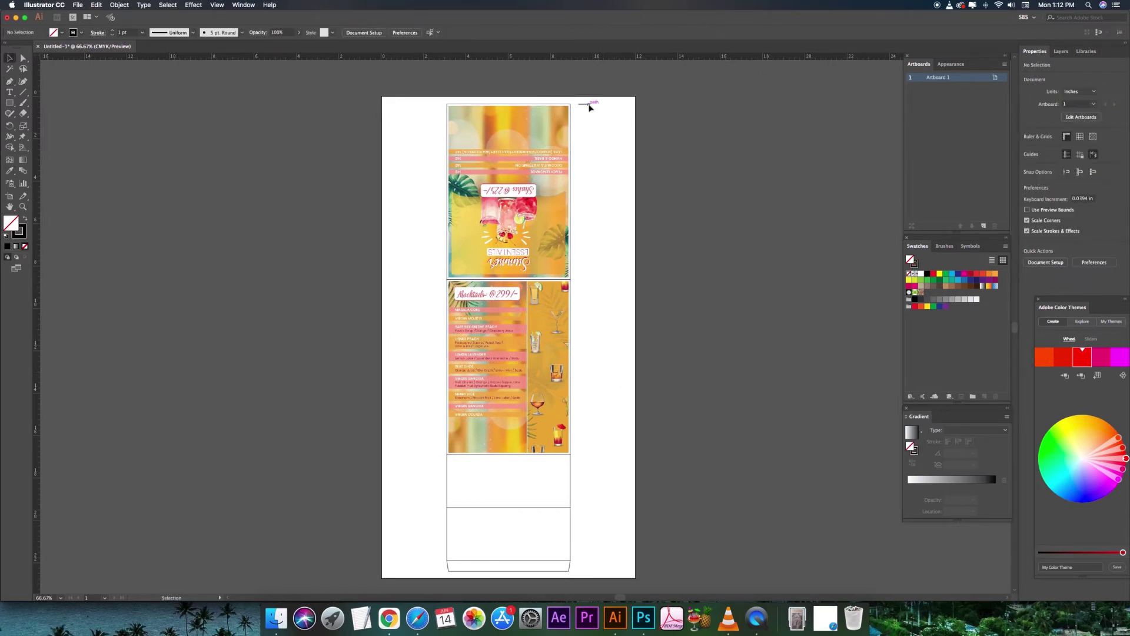
left_click(590, 106)
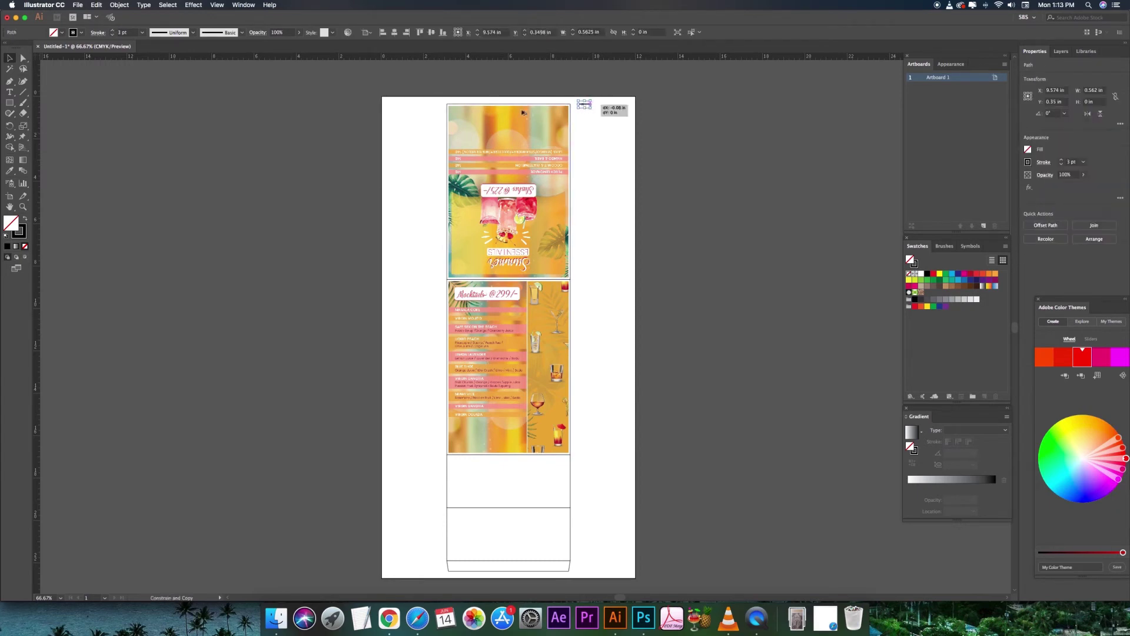
- Add a vertical copy of the line above the corner and trim it short
key("a")
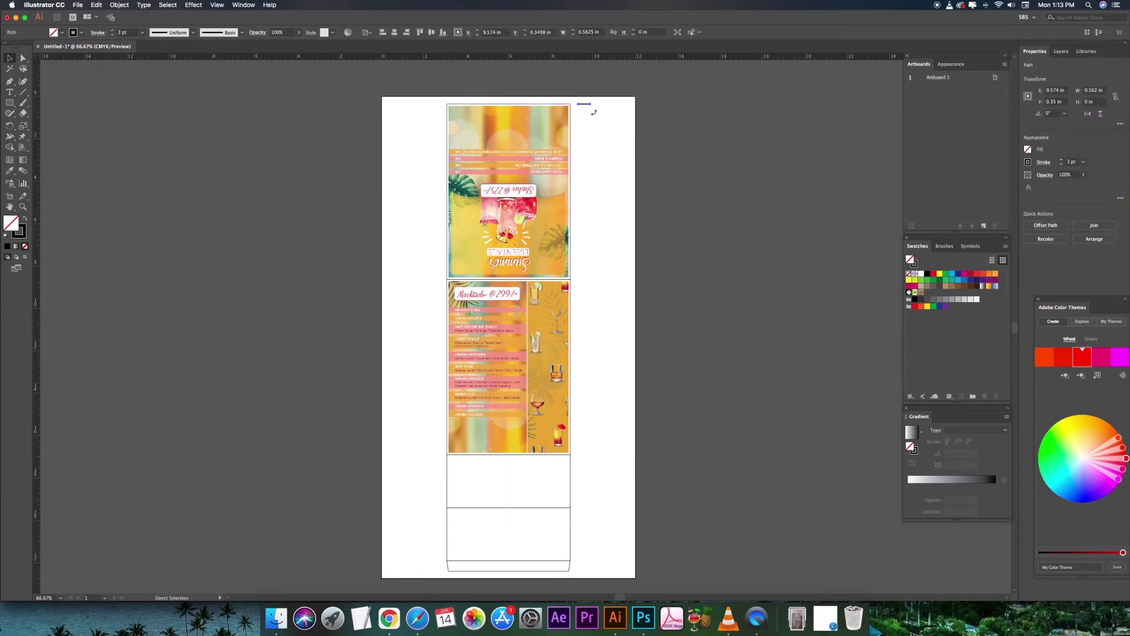
left_click(596, 88)
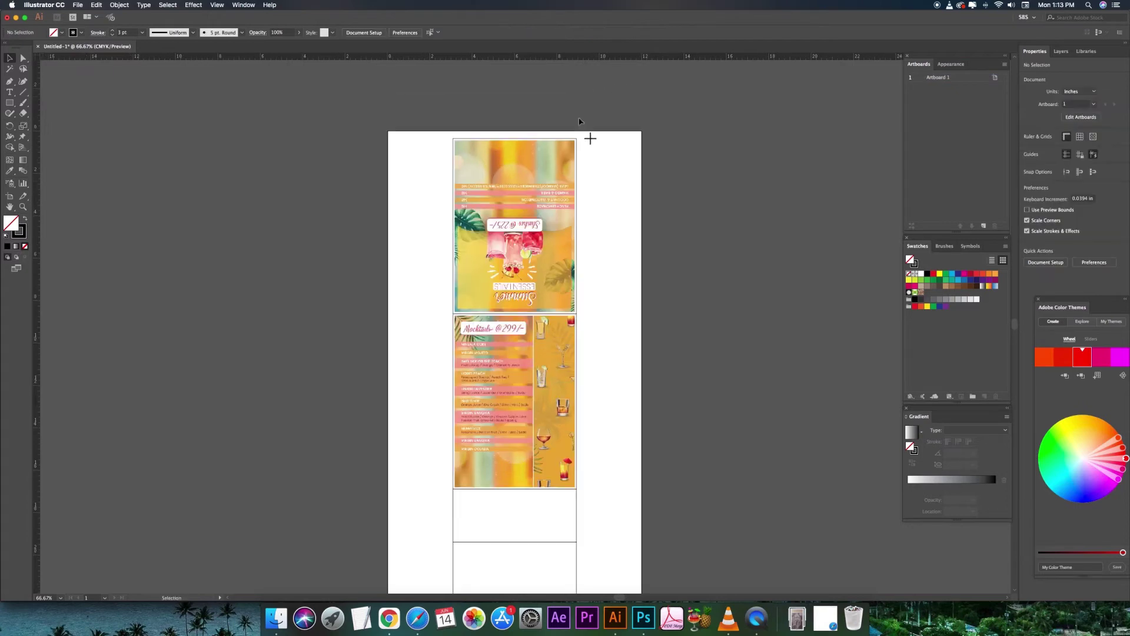
scroll(591, 139, "up", 3)
left_click_drag(647, 179, 646, 195)
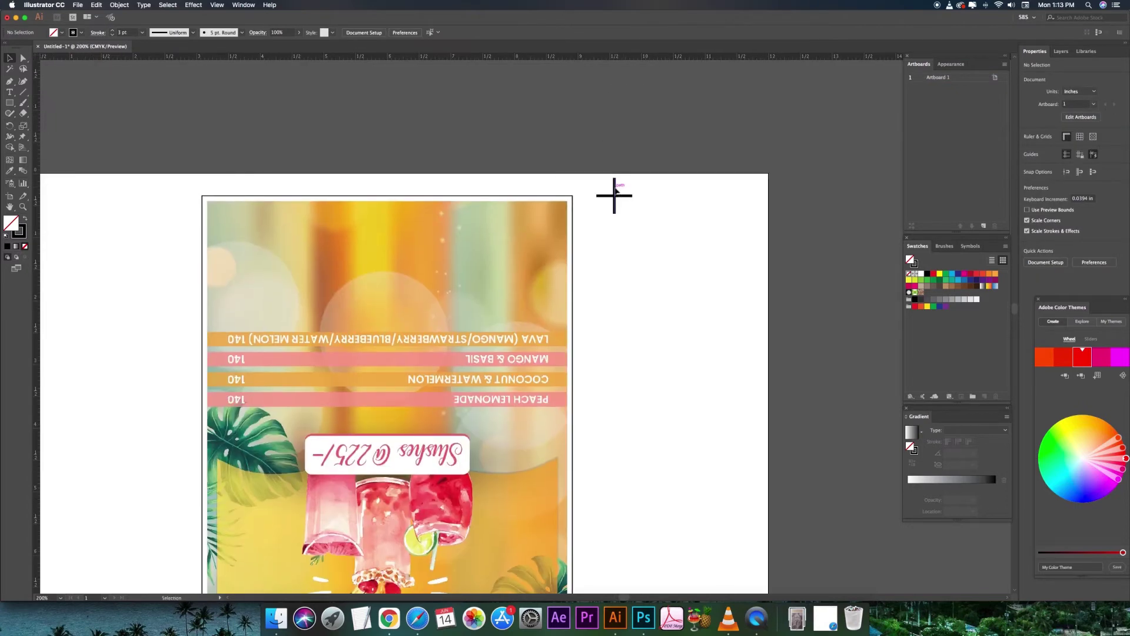
left_click_drag(571, 162, 572, 154)
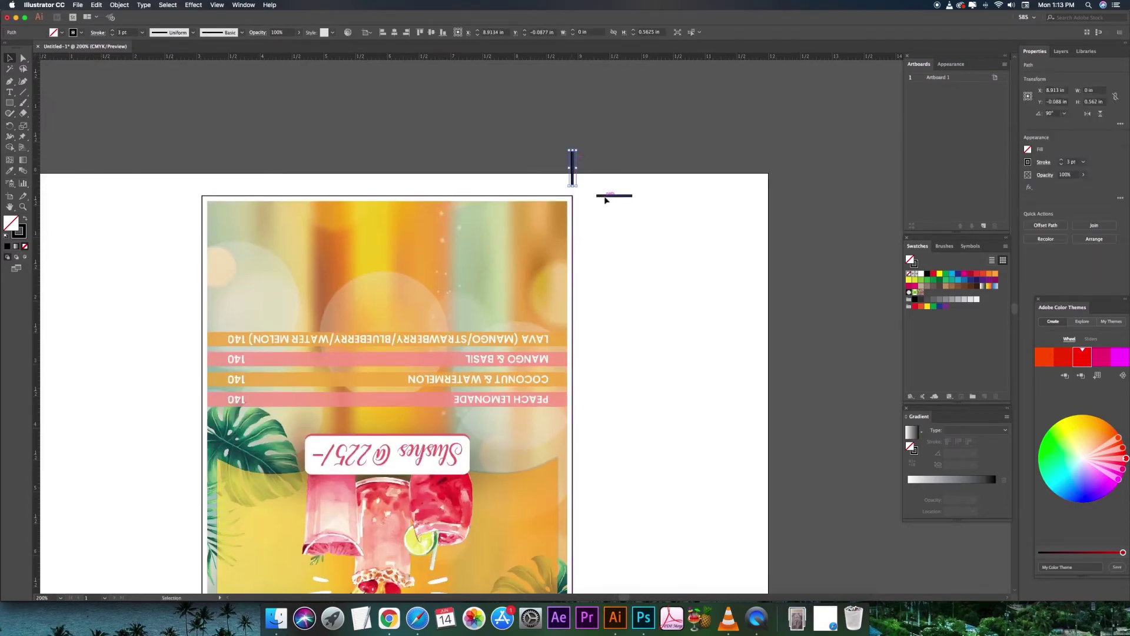
left_click(610, 196)
mouse_move(610, 199)
left_mouse_down()
mouse_move(596, 199)
mouse_move(620, 169)
mouse_move(599, 201)
left_mouse_up()
left_click(582, 156)
key("a")
left_click_drag(574, 158, 594, 197)
- Alt-drag a copy of the crop mark over to the top-left corner
key("v")
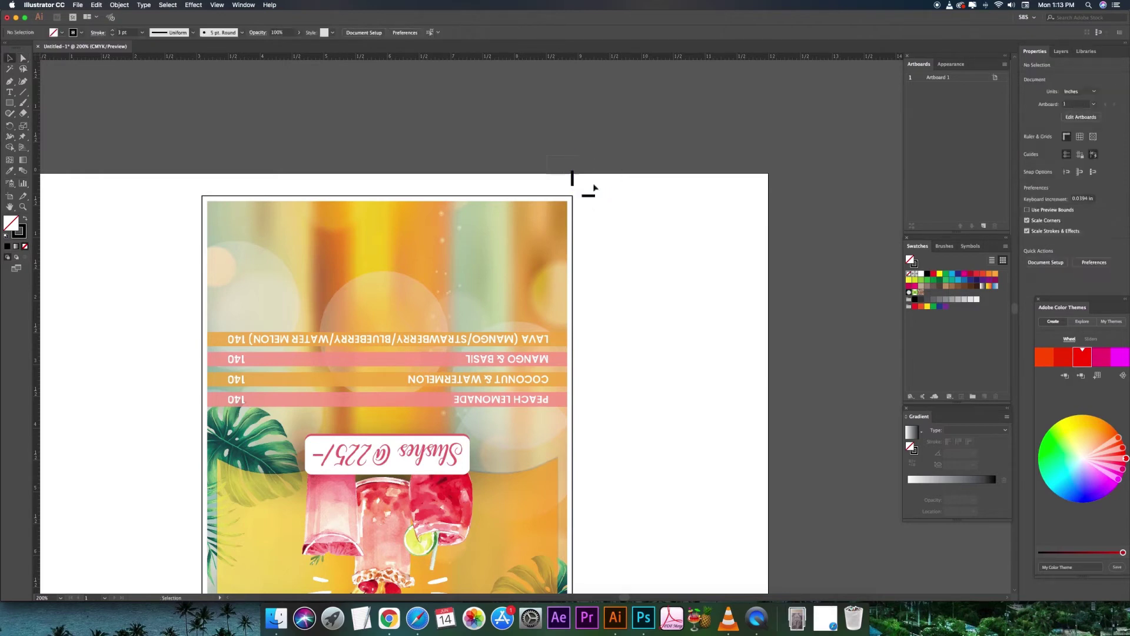
left_click(312, 123)
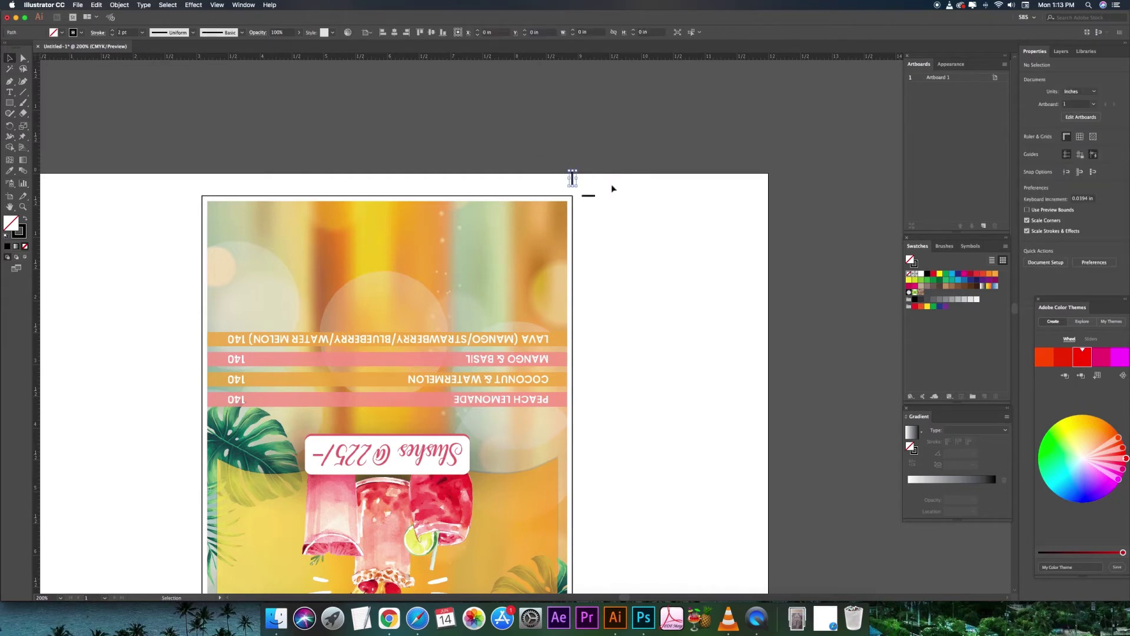
left_click(588, 195)
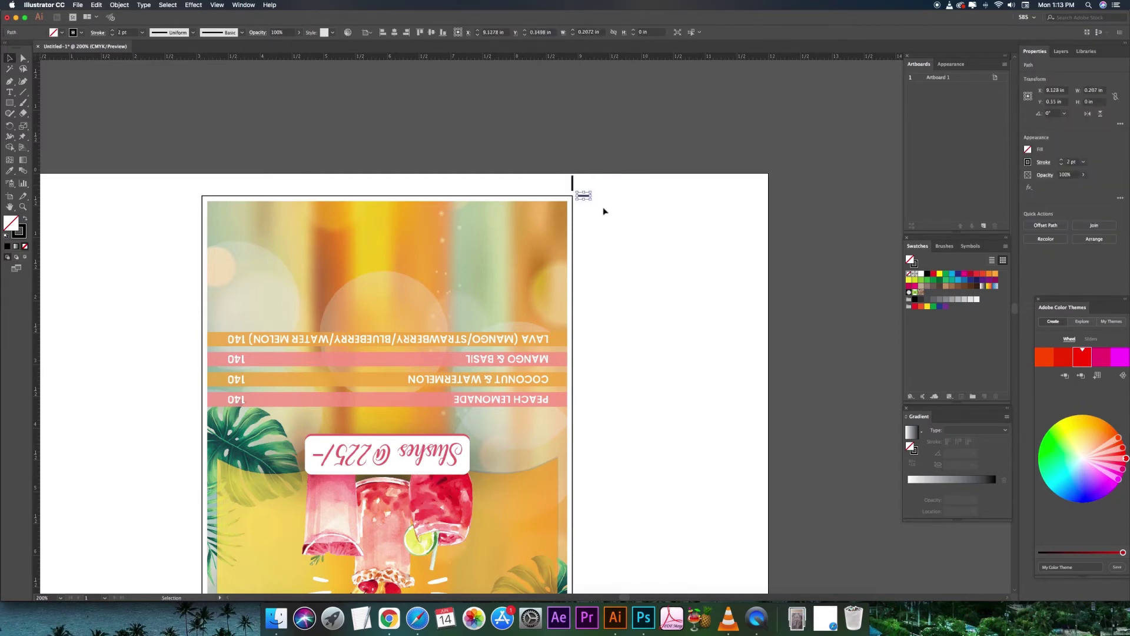
left_click(588, 211)
mouse_move(616, 206)
left_mouse_down()
mouse_move(669, 213)
mouse_move(259, 203)
left_mouse_up()
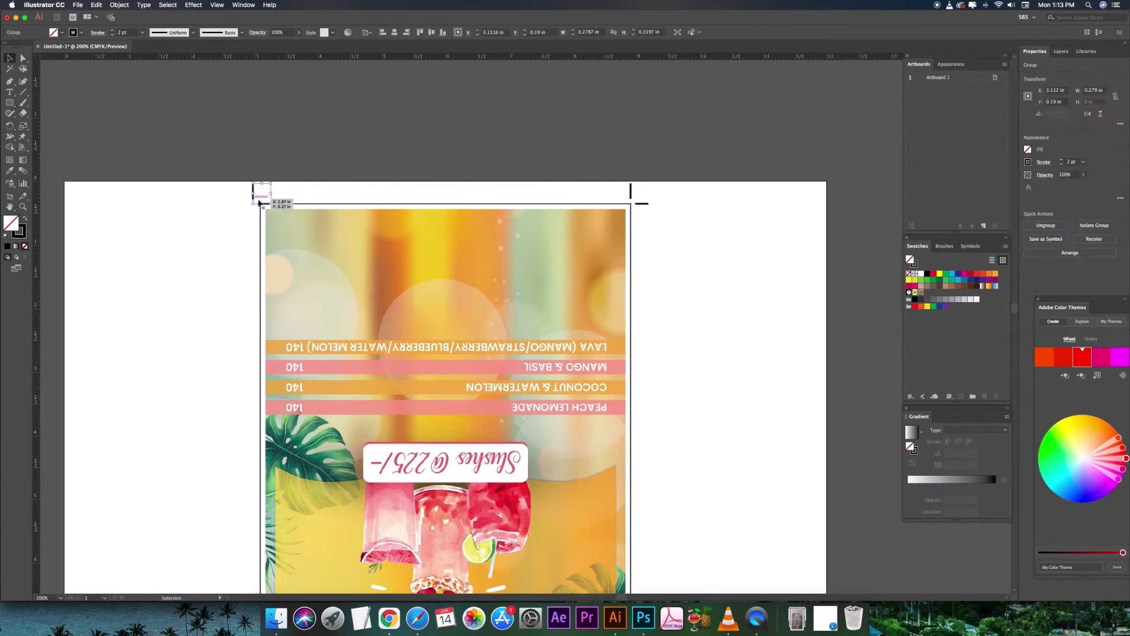
key("super+z")
- Reflect the copied mark across the vertical axis and set it at the top-left corner
right_click(271, 194)
mouse_move(284, 279)
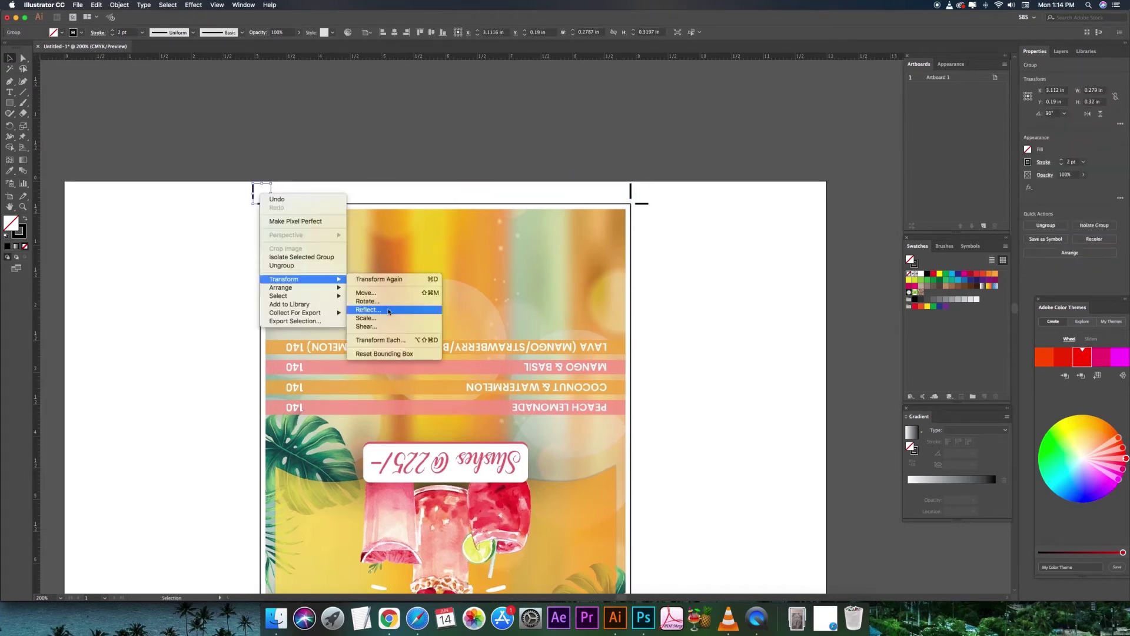
left_click(365, 306)
key("Return")
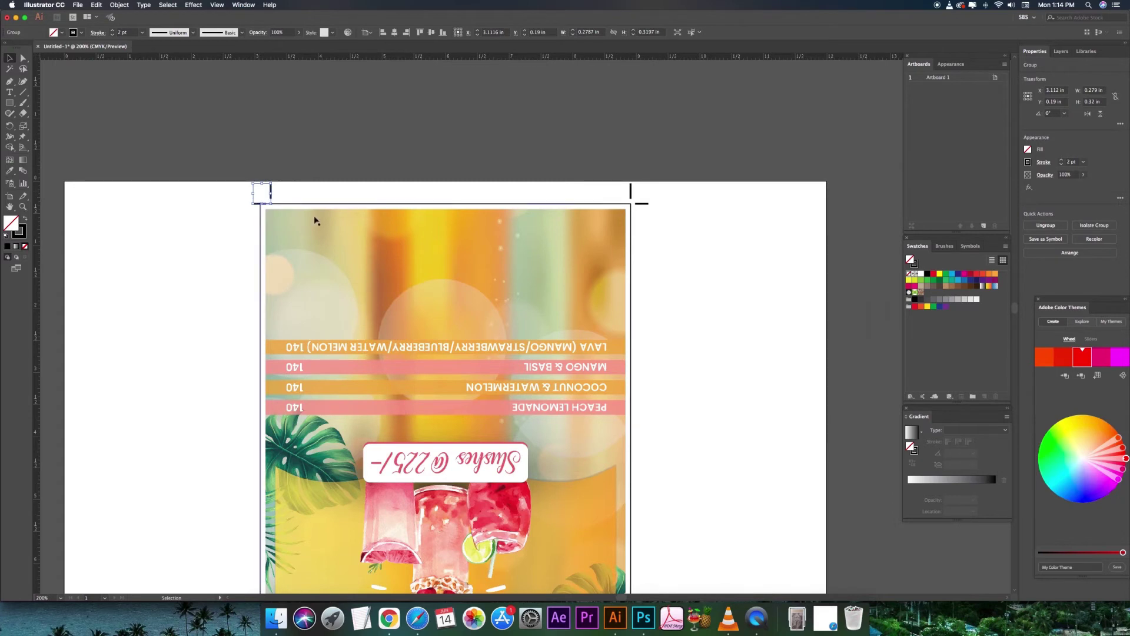
left_click_drag(272, 188, 259, 192)
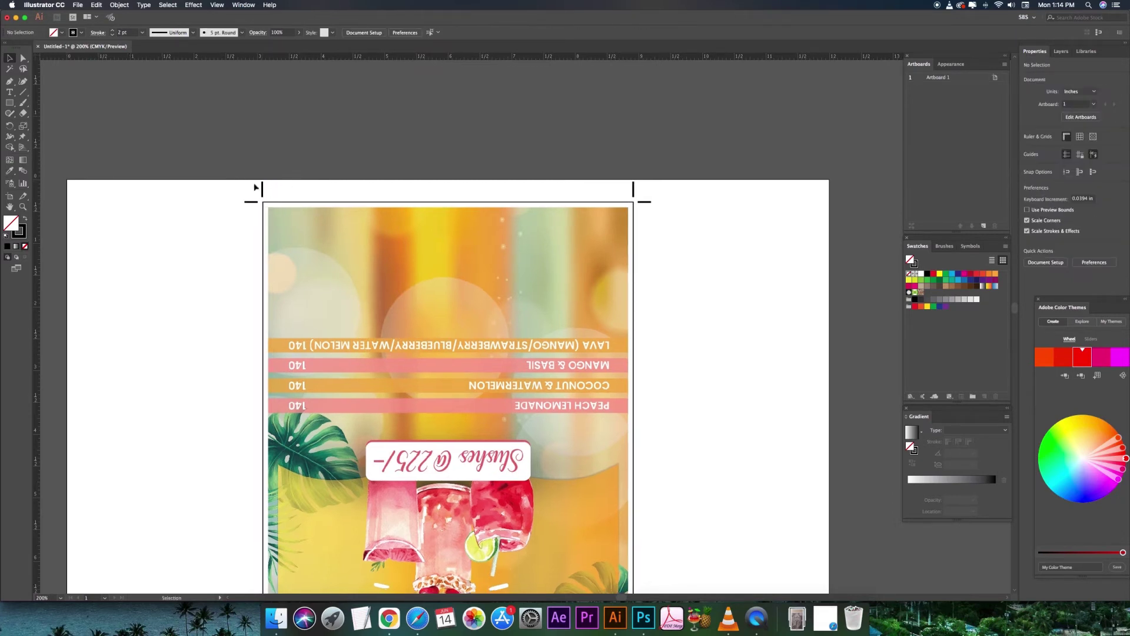
left_click(266, 191)
left_click(263, 189)
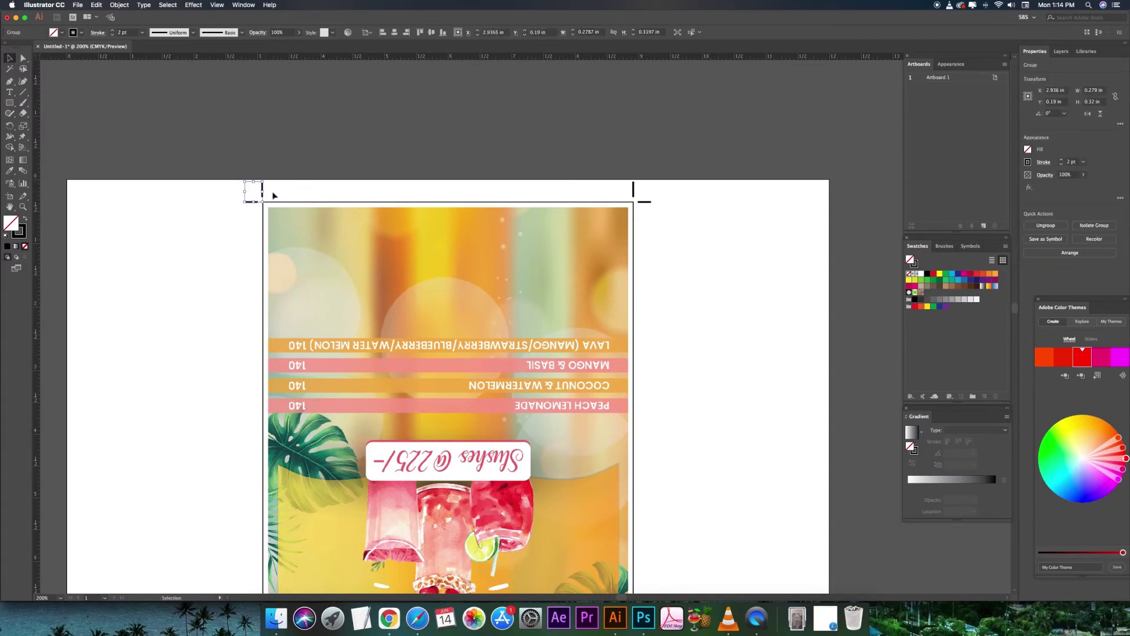
- Fine-tune the mirrored mark's position on the top-left corner
scroll(338, 139, "down", 2)
scroll(350, 132, "down", 2)
scroll(373, 119, "down", 2)
left_click_drag(374, 118, 385, 107)
left_click(522, 127)
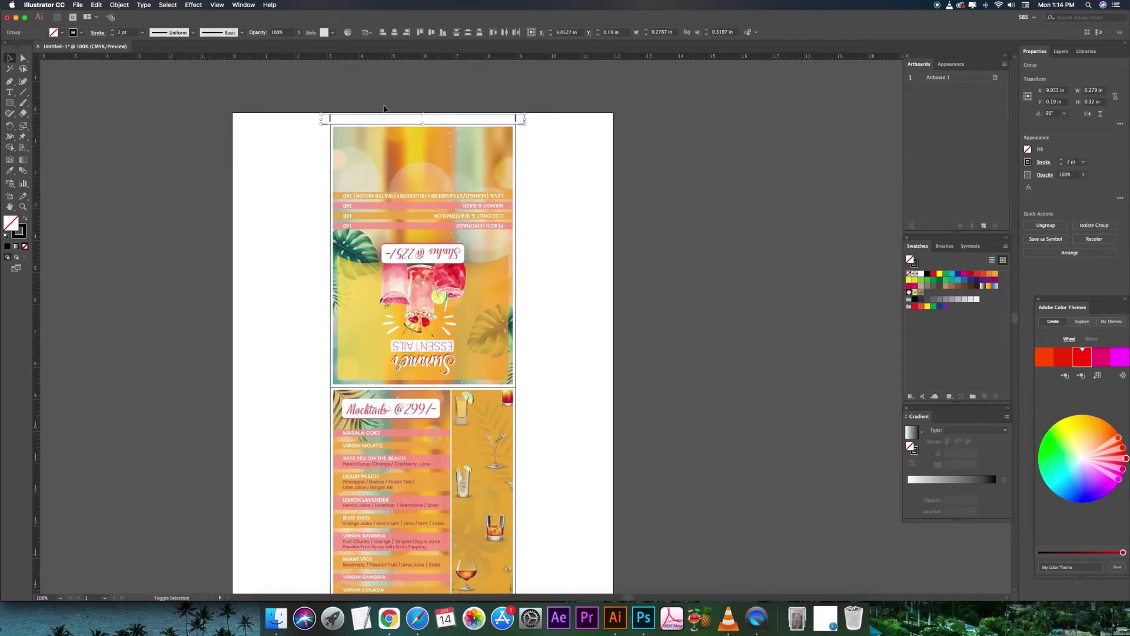
scroll(497, 101, "down", 1)
left_click_drag(515, 251, 532, 257)
left_click(531, 263)
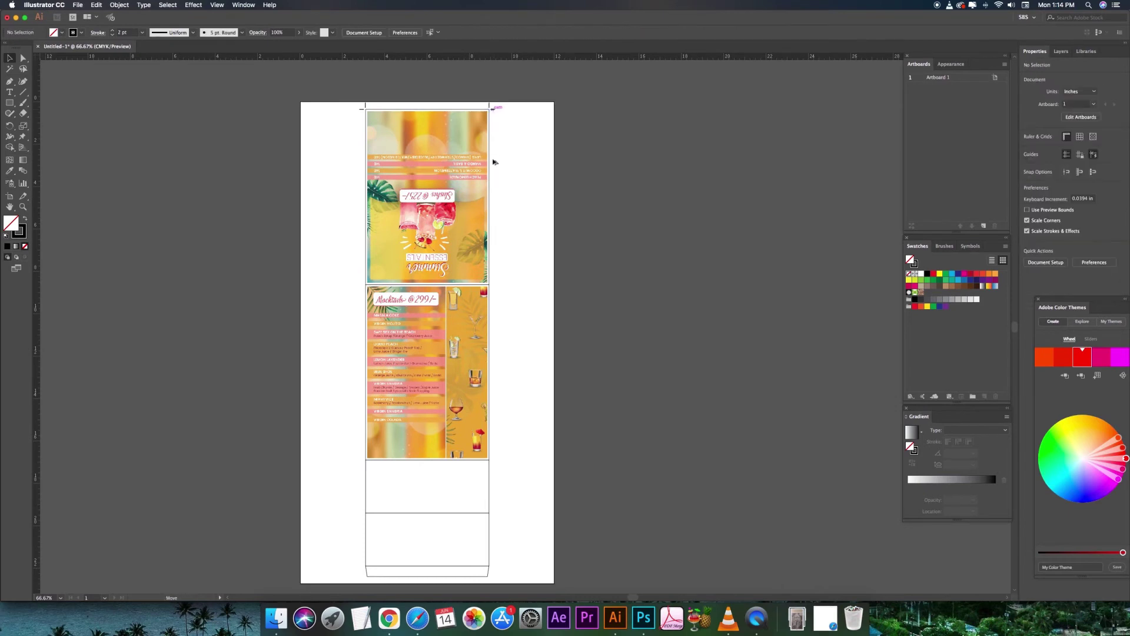
- Inspect the Summer image and Mocktails panel selections before adding marks
left_click(476, 263, "shift")
left_click(474, 244)
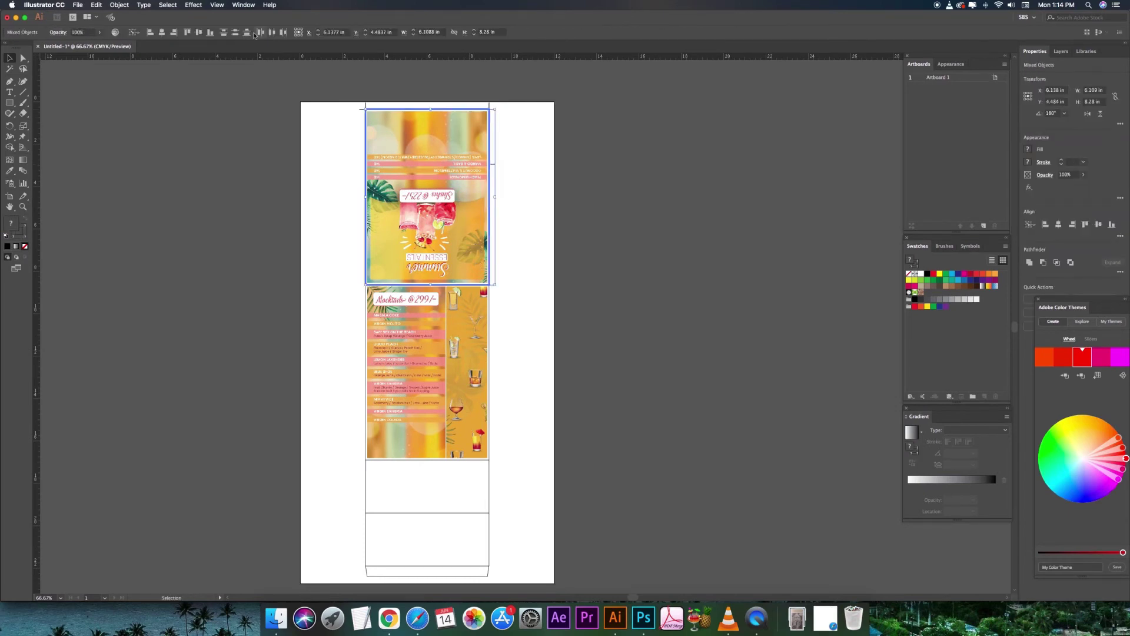
left_click(557, 246)
scroll(514, 271, "down", 2)
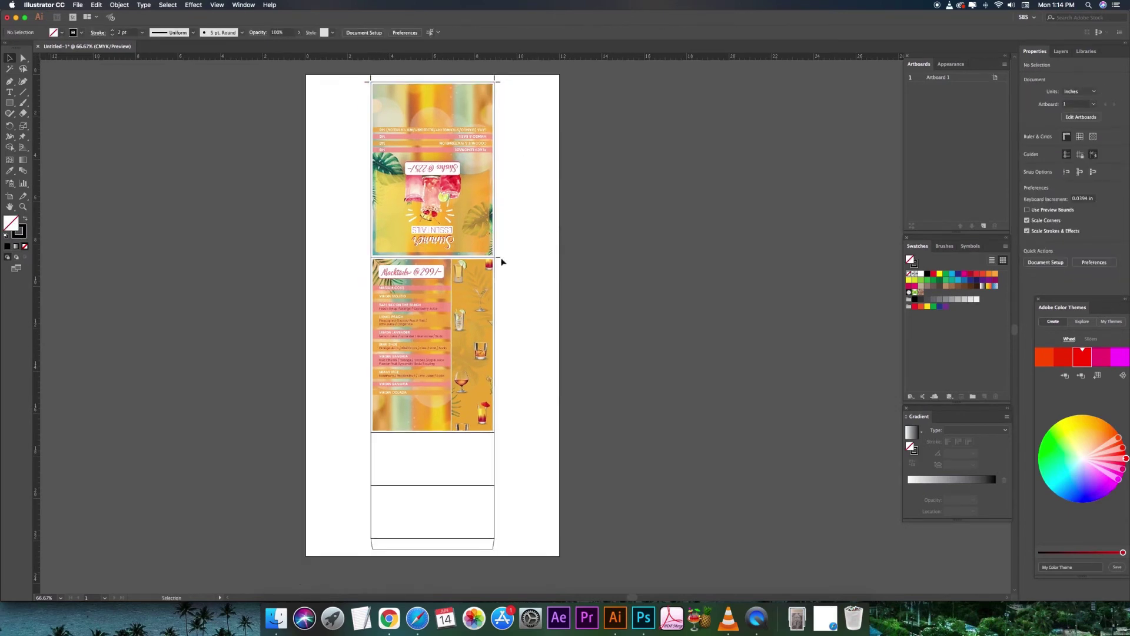
key("a")
key("v")
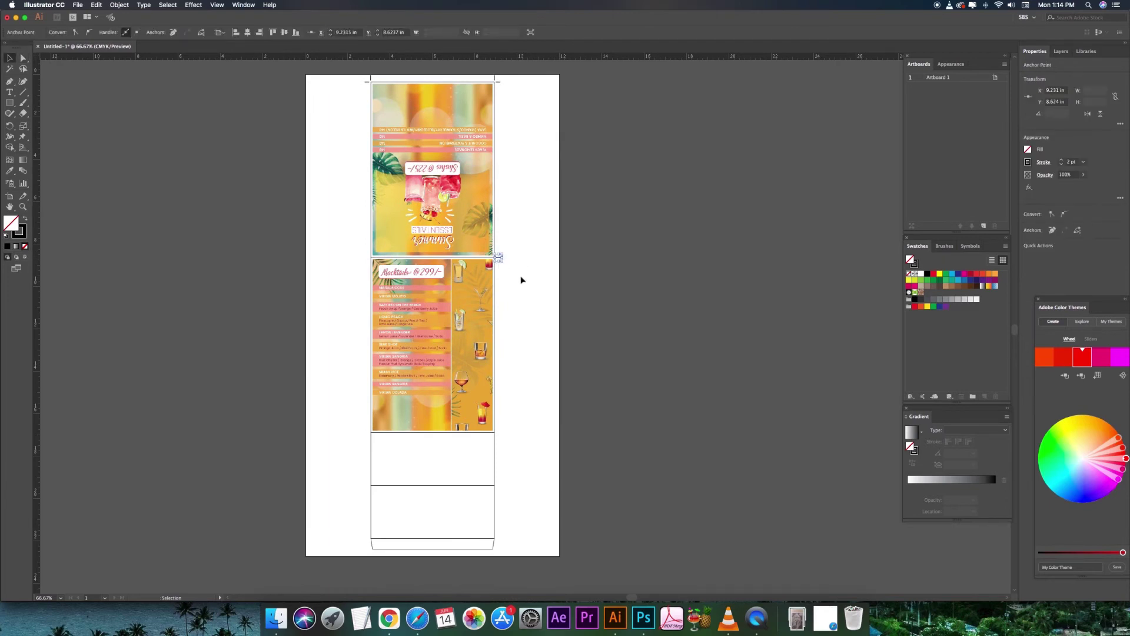
scroll(515, 259, "down", 2)
left_click(500, 253)
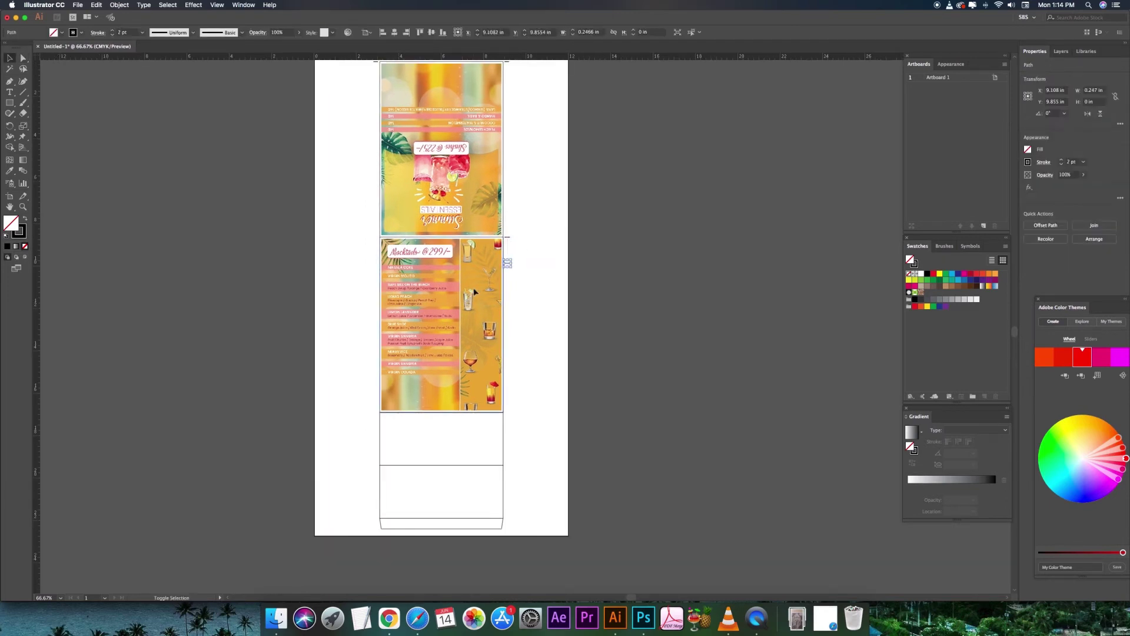
left_click(527, 276)
- Position a fold mark along the column's right edge
scroll(530, 353, "down", 1)
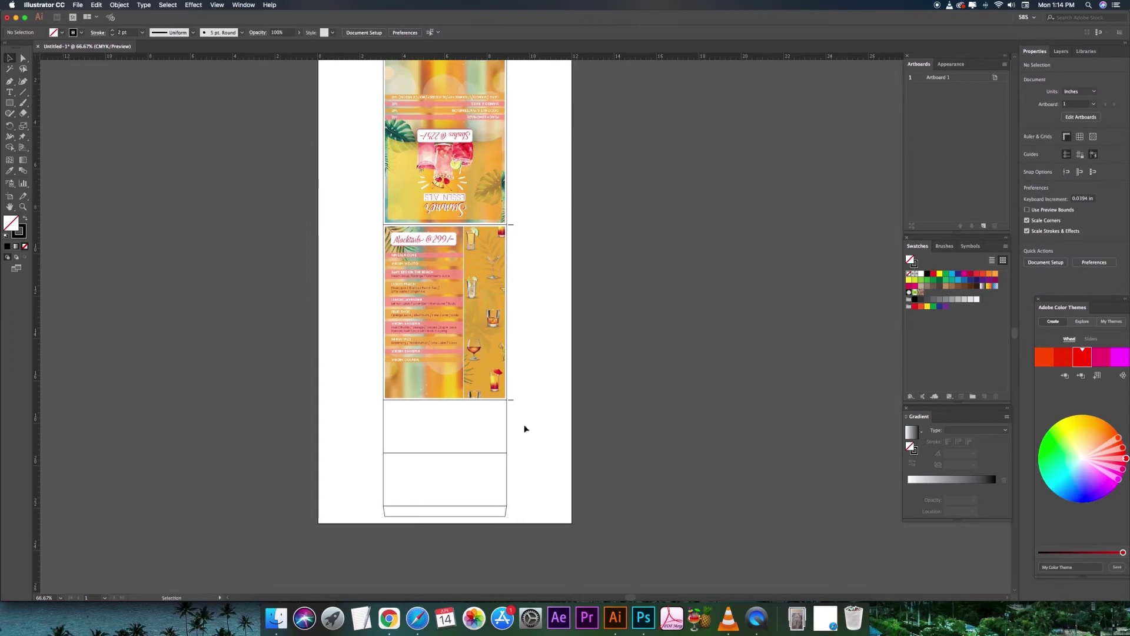
left_click_drag(514, 399, 515, 412)
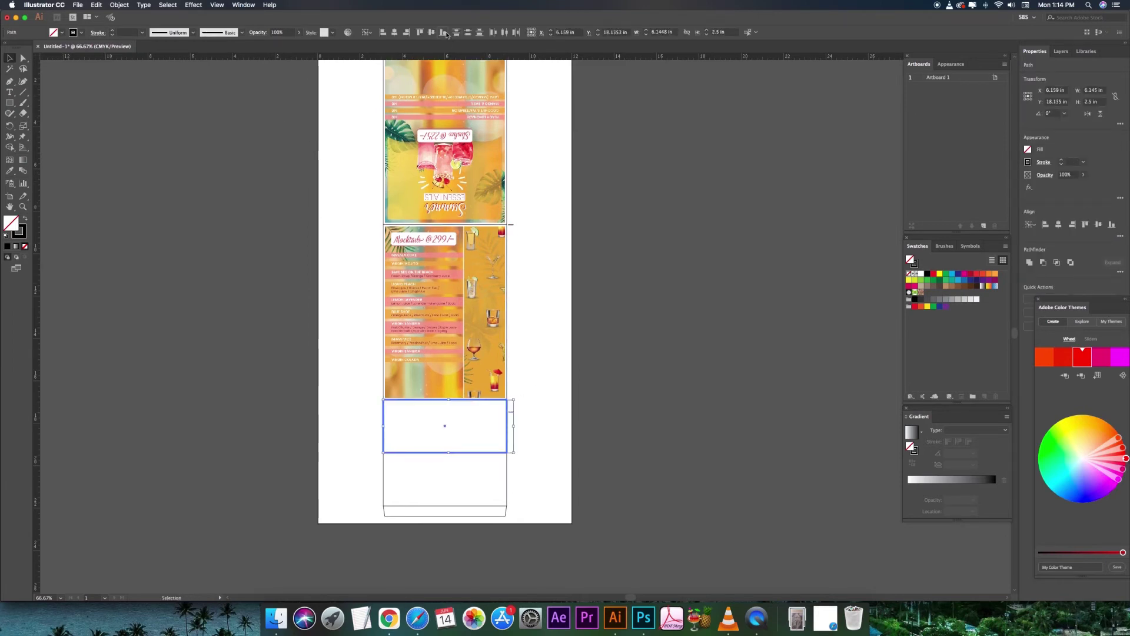
left_click(545, 418)
scroll(528, 514, "left", 1)
scroll(489, 532, "up", 1)
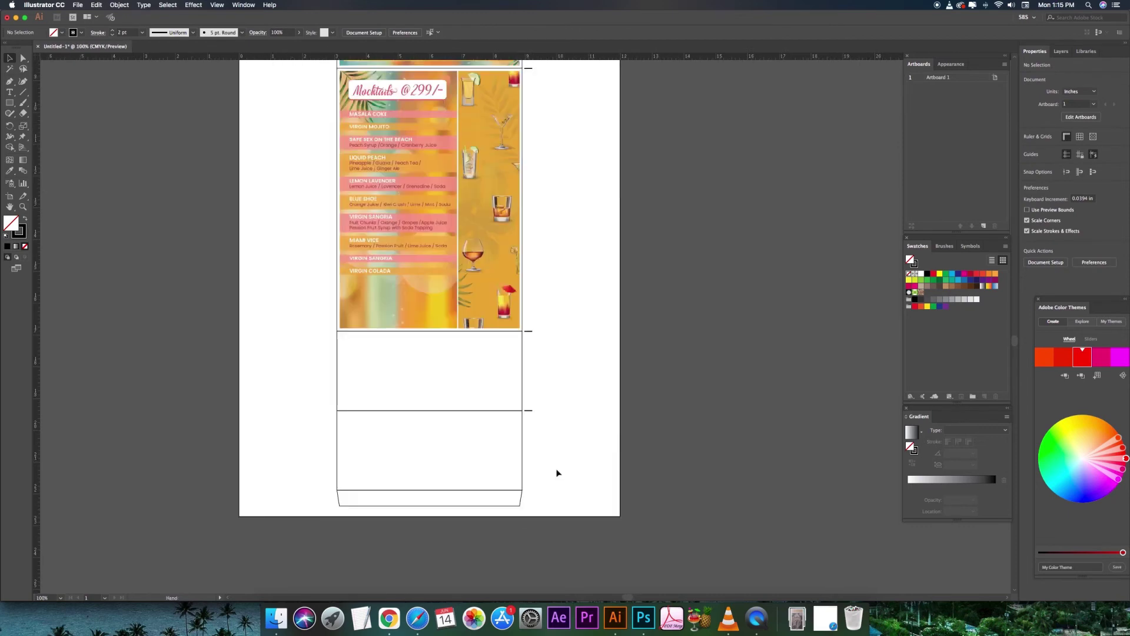
- Copy fold marks down the right side to each panel edge and the bottom strip
left_click_drag(534, 434, 535, 434)
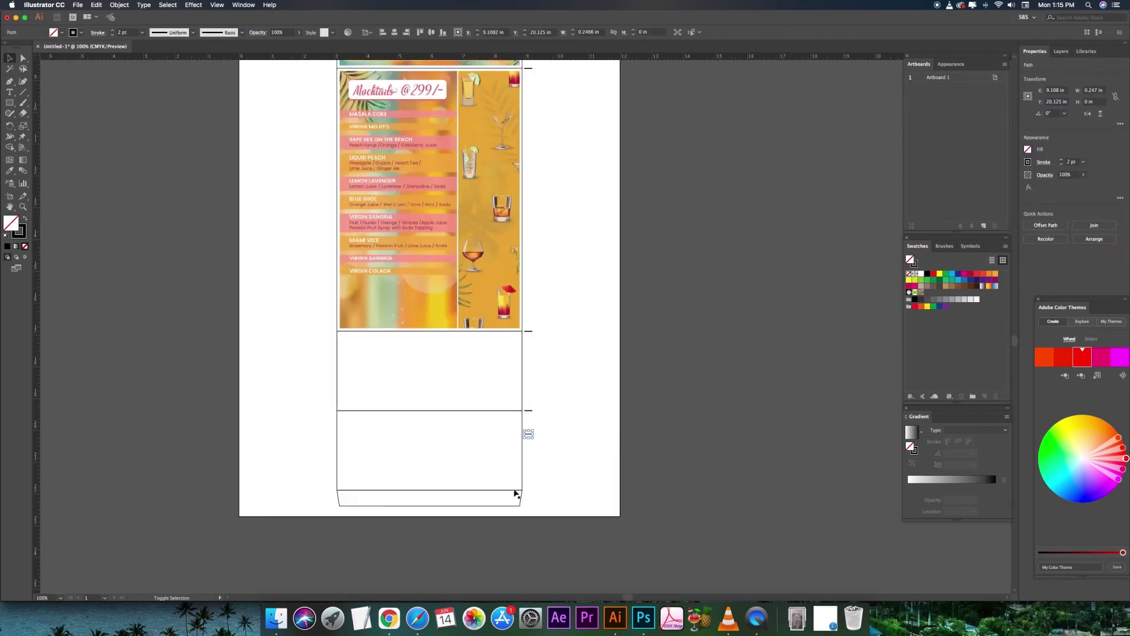
left_click(515, 493, "shift")
left_click(574, 464)
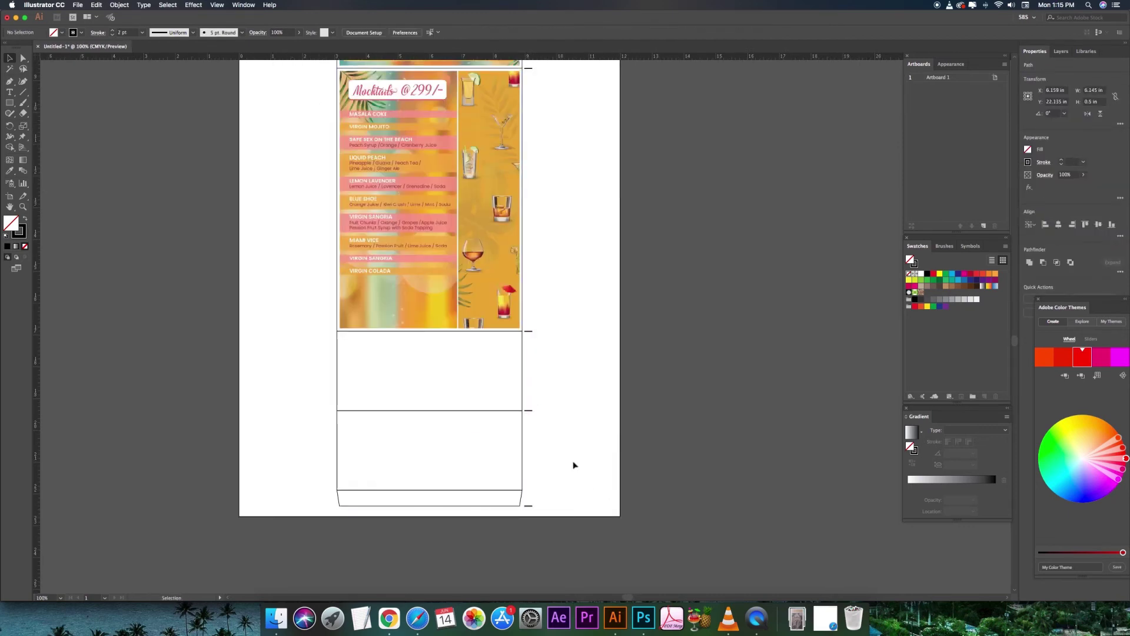
left_click_drag(529, 507, 530, 490)
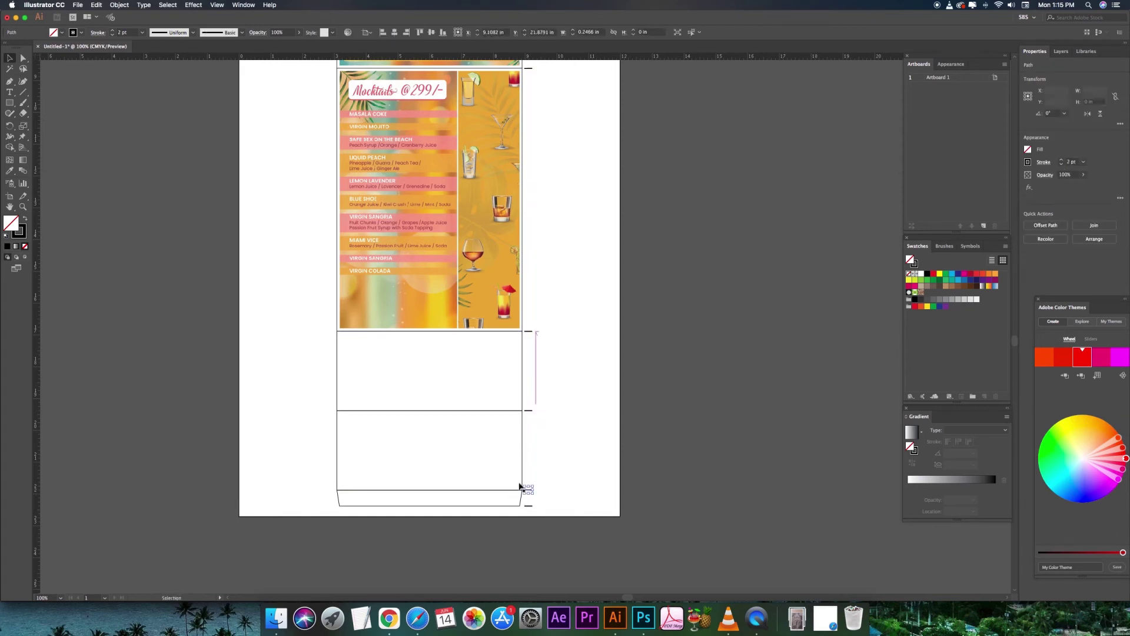
left_click(522, 476)
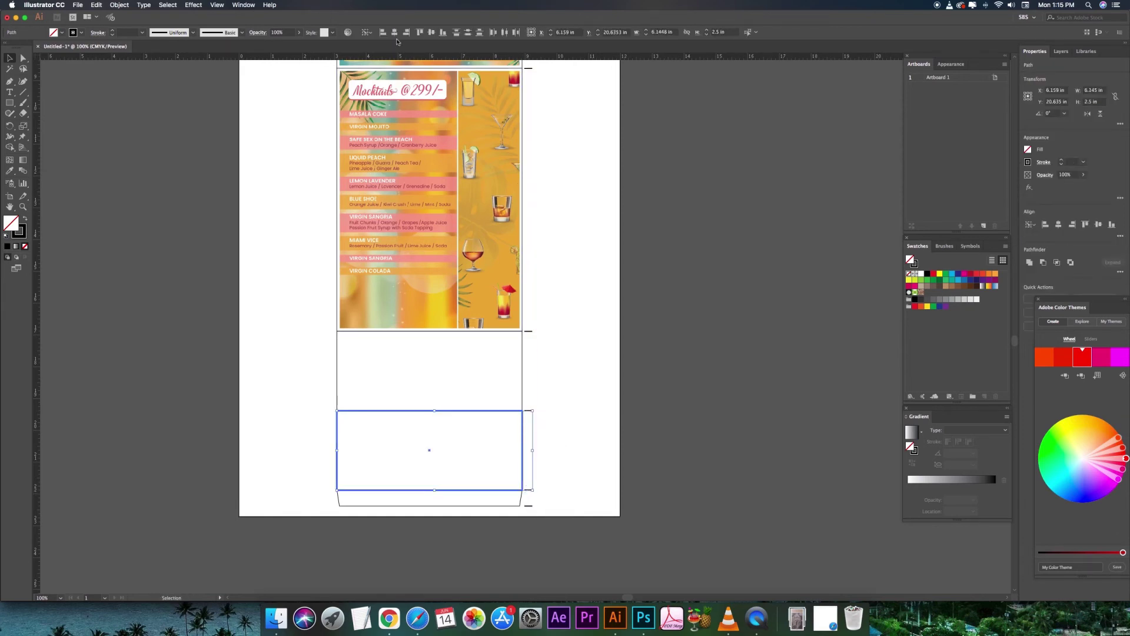
left_click(553, 465)
left_click_drag(556, 504, 552, 518)
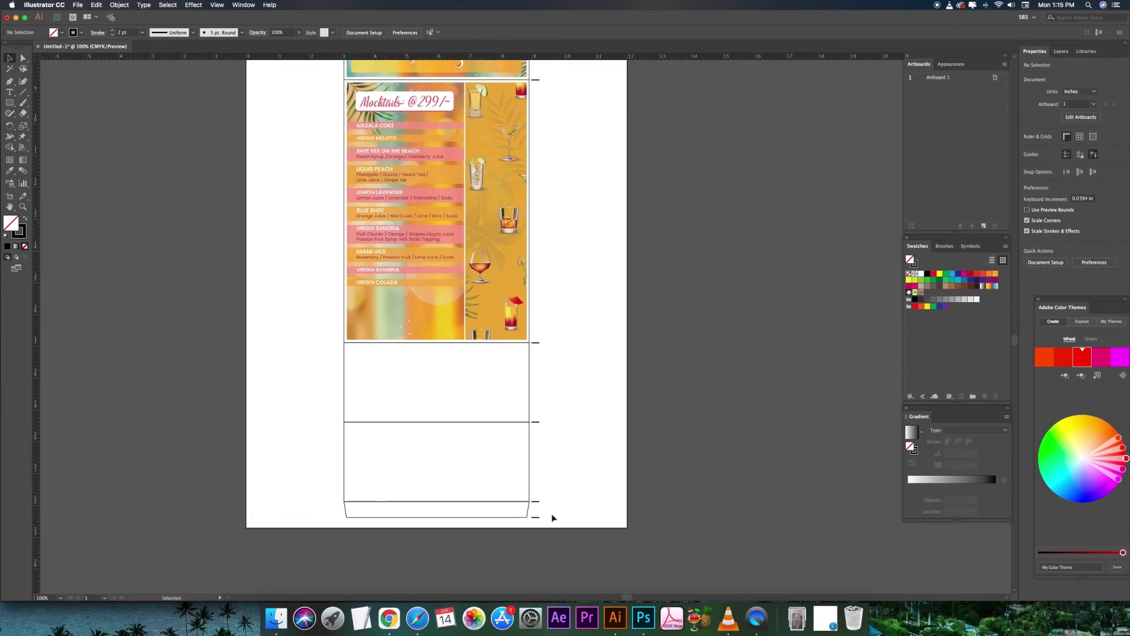
left_click(539, 517)
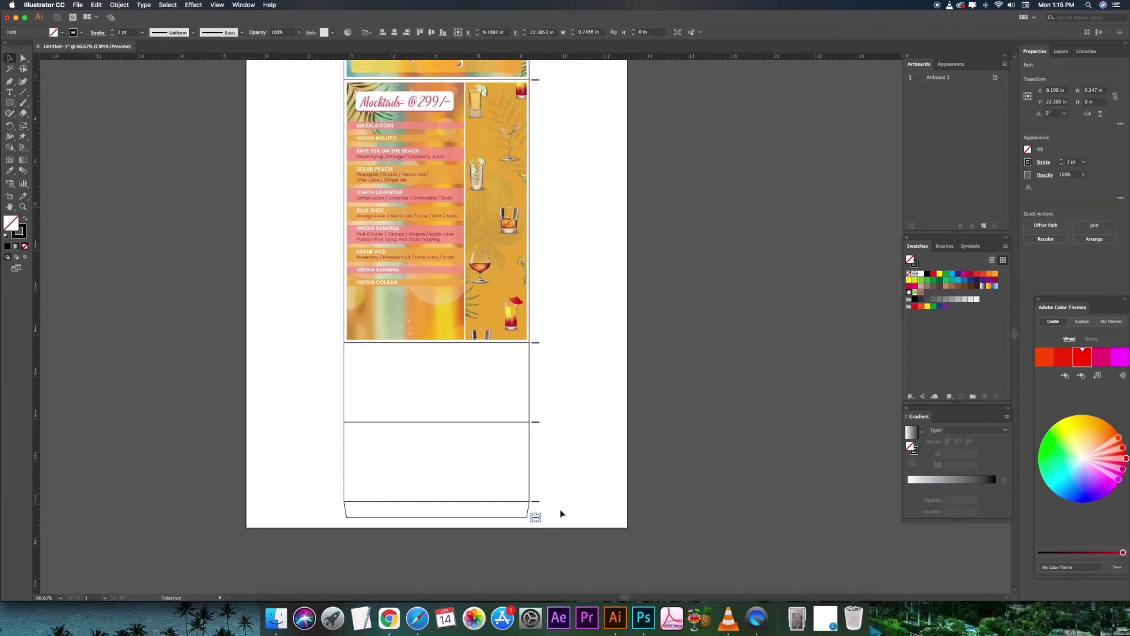
scroll(560, 509, "down", 1)
- Copy all the right-side fold marks across to the column's left edge
left_click_drag(567, 189, 540, 521)
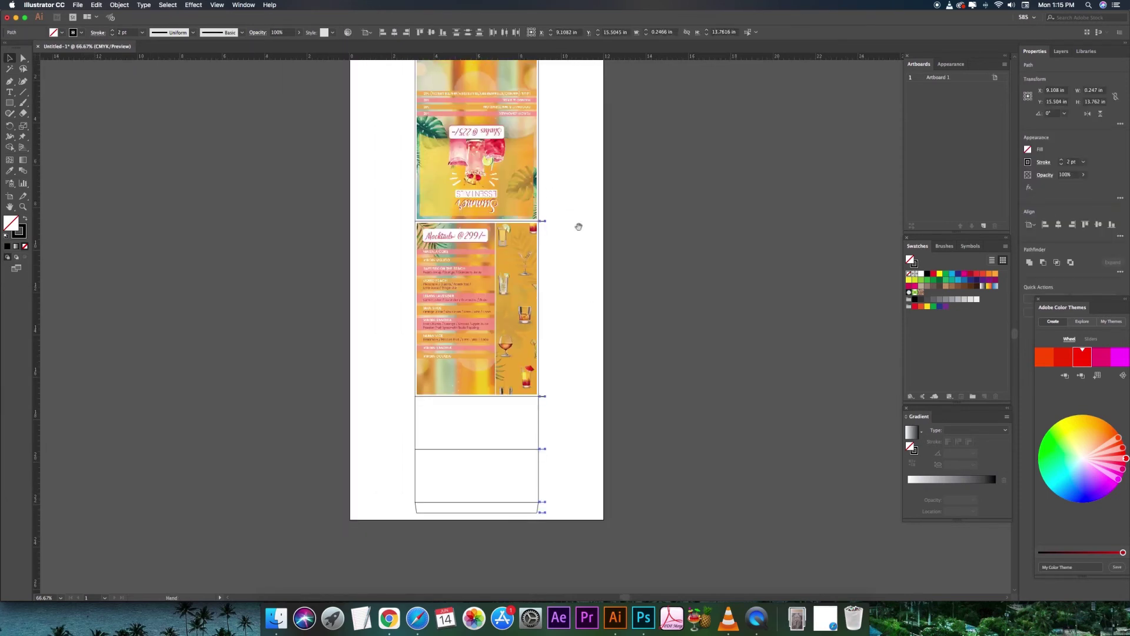
left_click_drag(590, 162, 601, 210)
scroll(601, 210, "down", 3)
scroll(595, 370, "up", 1)
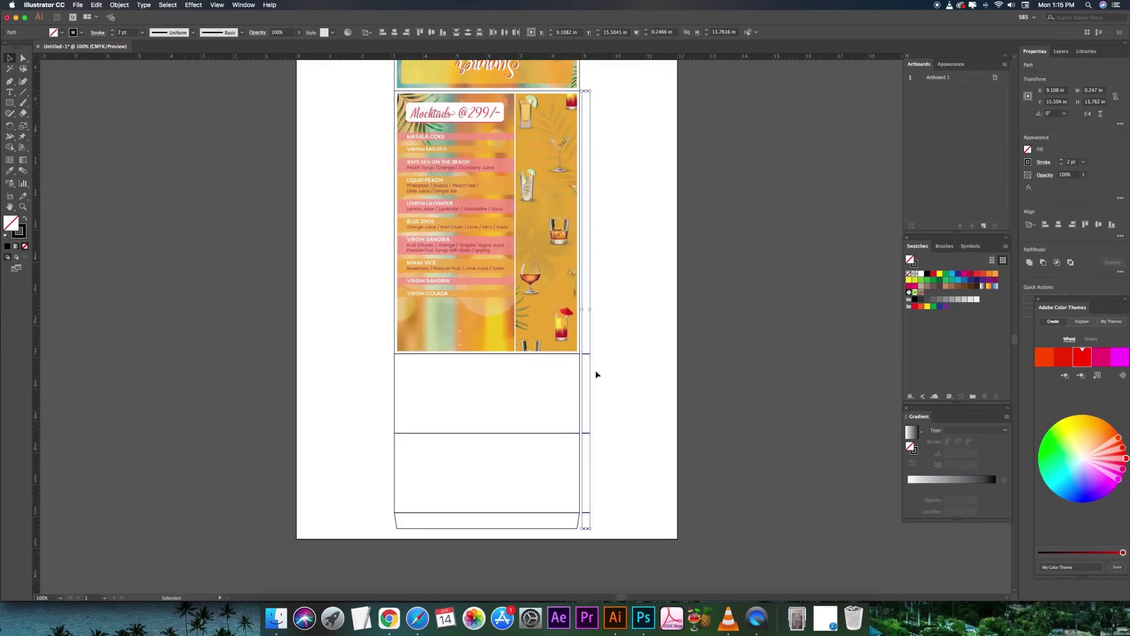
left_click_drag(591, 358, 392, 365)
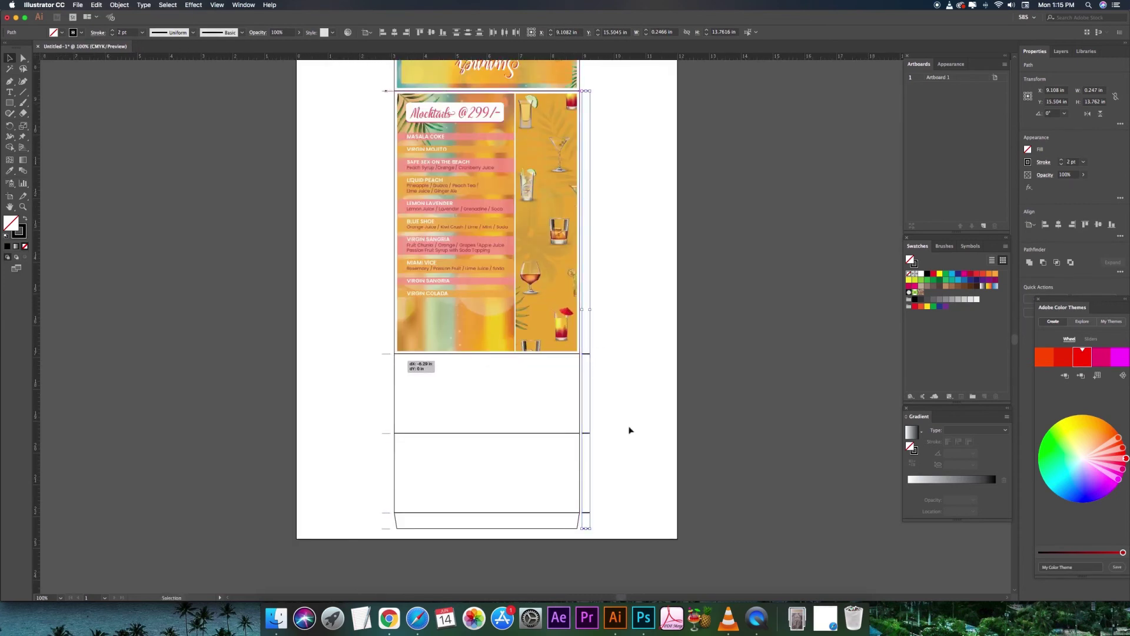
left_click(633, 427)
scroll(621, 416, "up", 3)
- Fade the layout's panel outline rectangles to 21% opacity
key("super+minus")
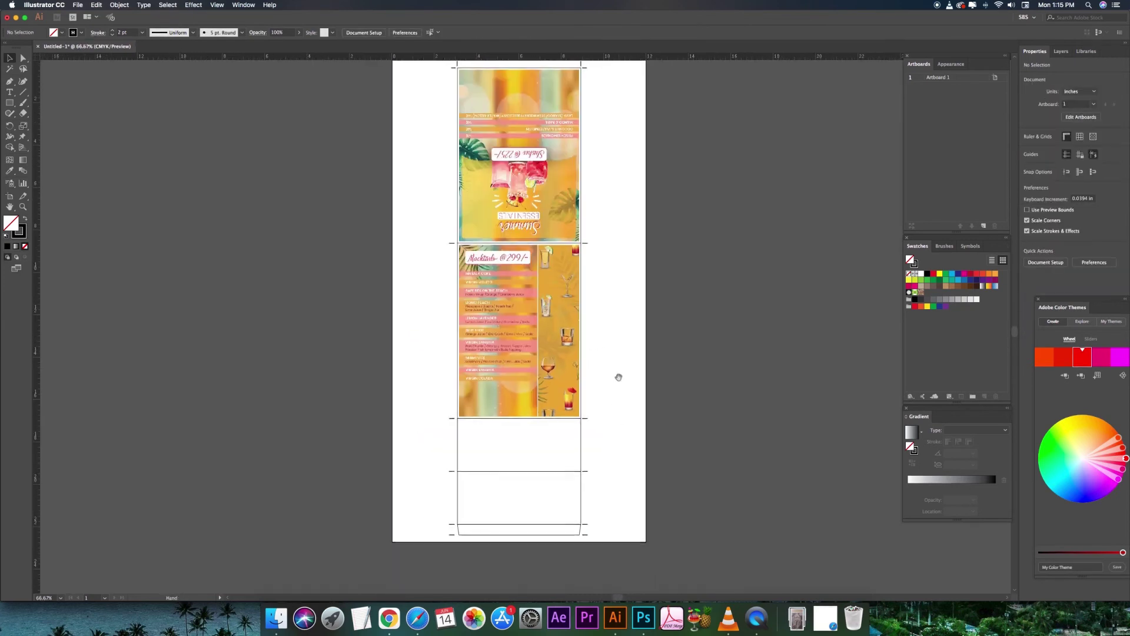
scroll(618, 377, "up", 1)
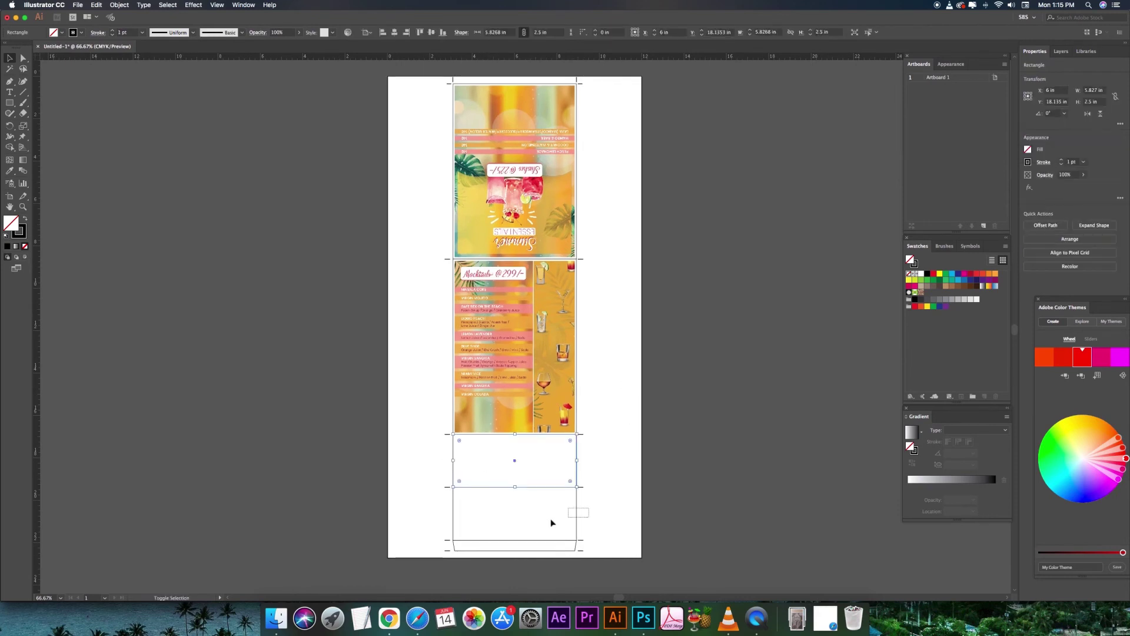
left_click_drag(485, 466, 548, 548)
left_click(451, 240, "shift")
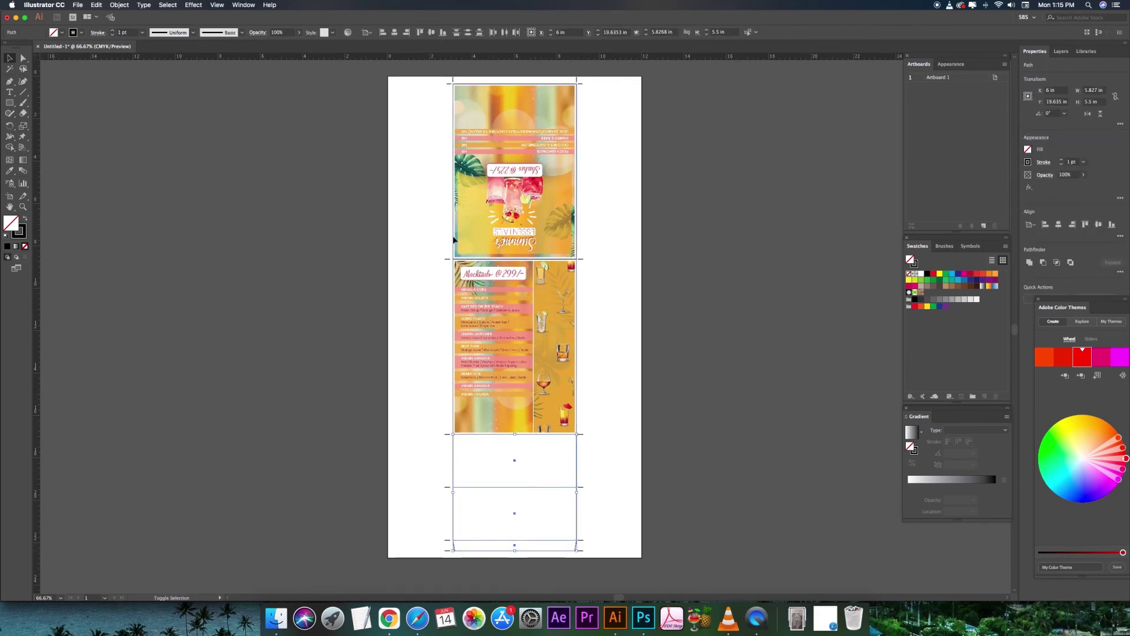
left_click(451, 282, "shift")
left_click(427, 287)
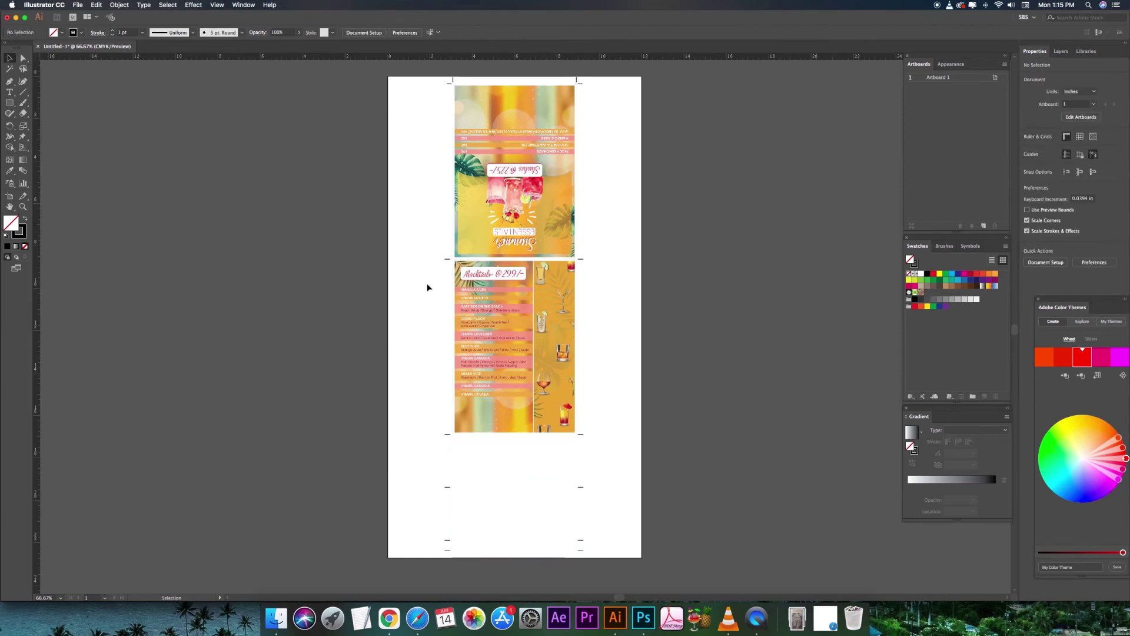
mouse_move(425, 76)
left_mouse_down()
mouse_move(592, 555)
mouse_move(377, 330)
left_mouse_up()
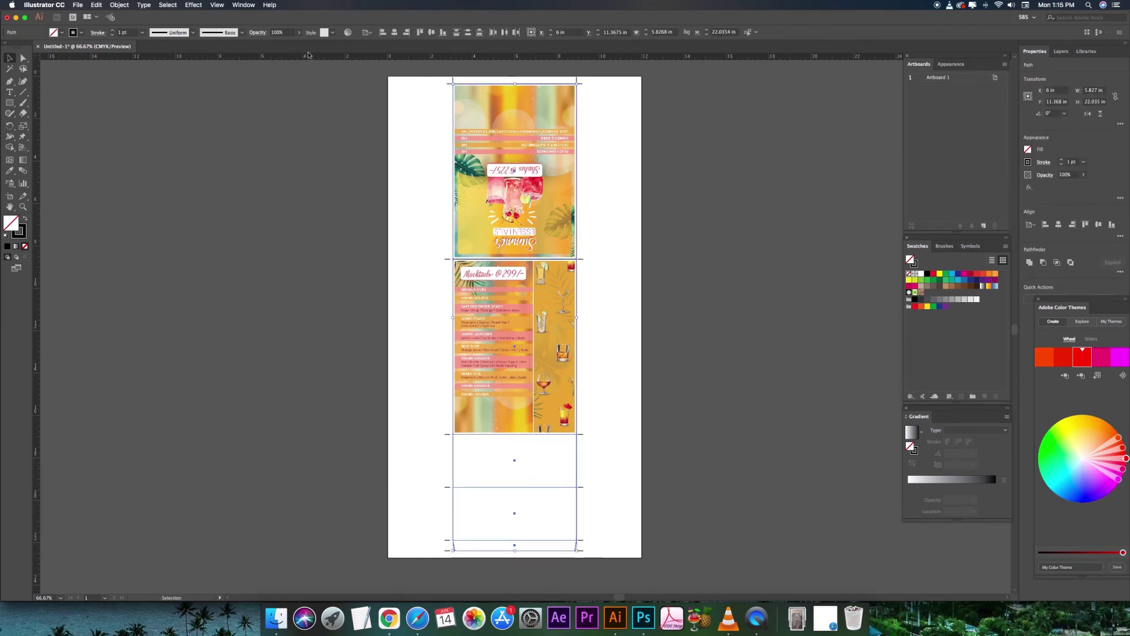
left_click_drag(300, 37, 272, 47)
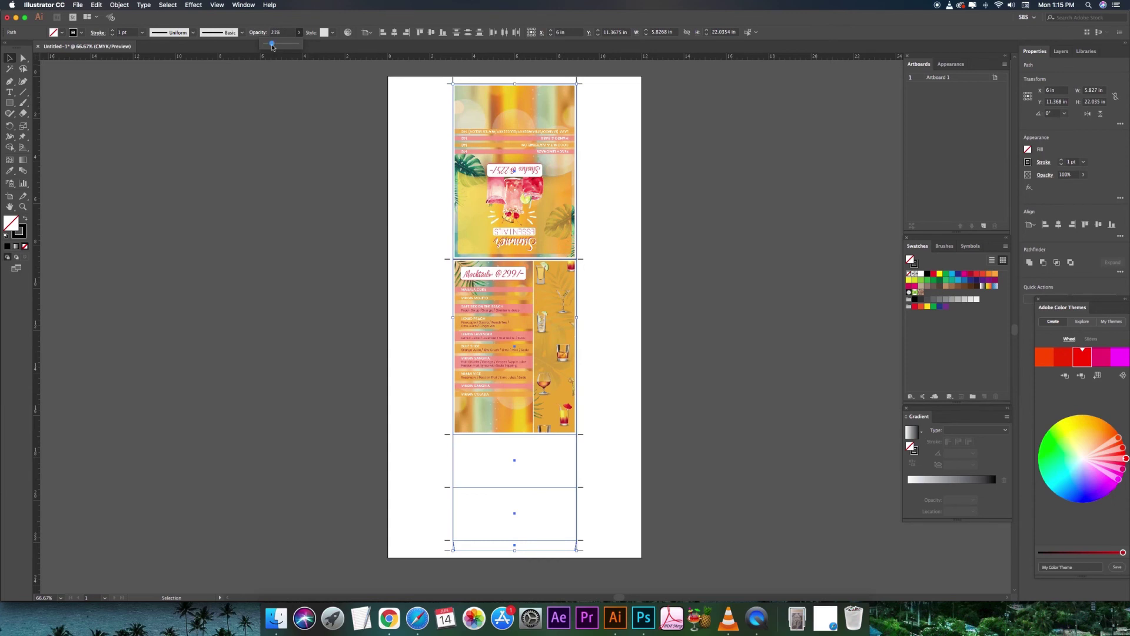
left_click(318, 127)
- Group the entire menu layout with its marks and shift it left
mouse_move(415, 77)
left_mouse_down()
mouse_move(602, 563)
mouse_move(617, 463)
left_mouse_up()
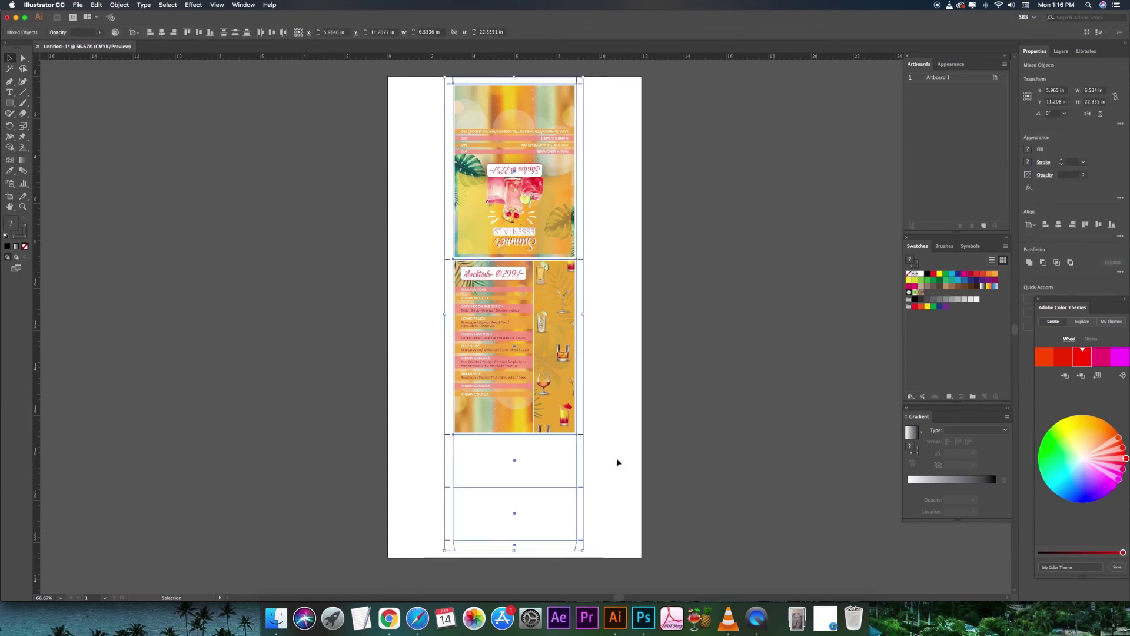
key("ctrl+g")
left_click_drag(537, 357, 484, 357)
- Nudge the grouped menu layout down, up, then right to about X 3.32 in
left_click(622, 338)
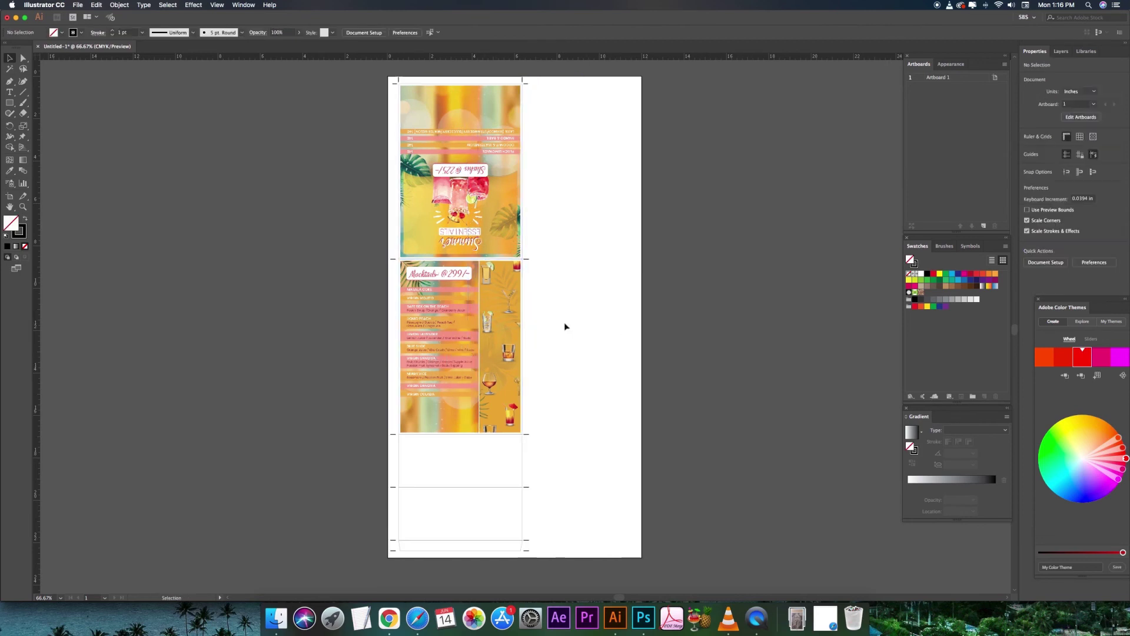
left_click(504, 302)
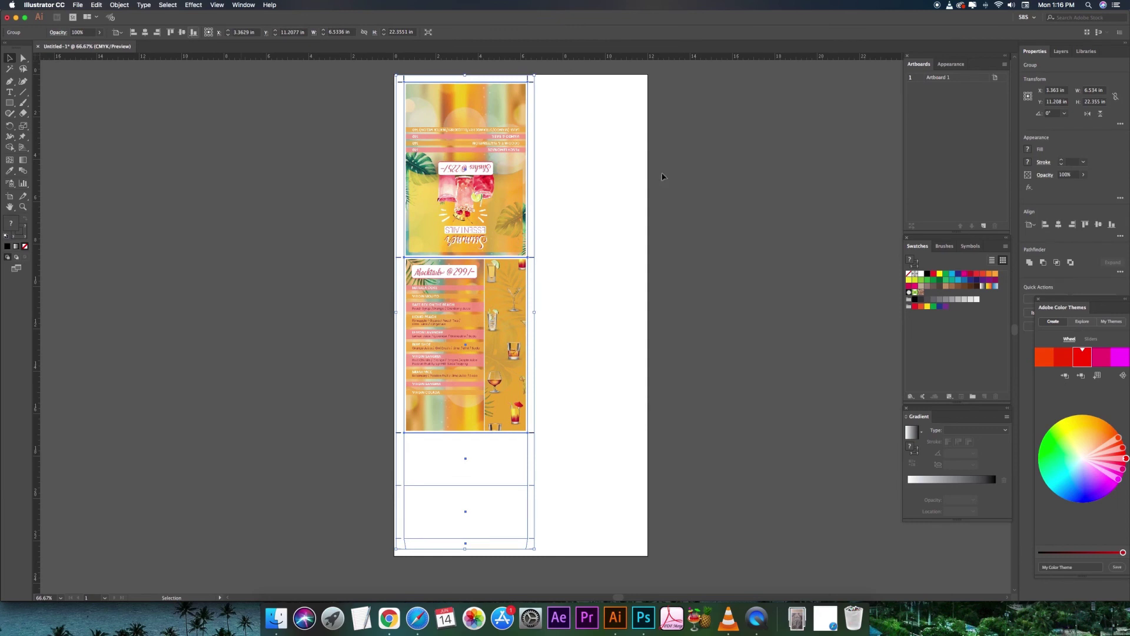
key("Down")
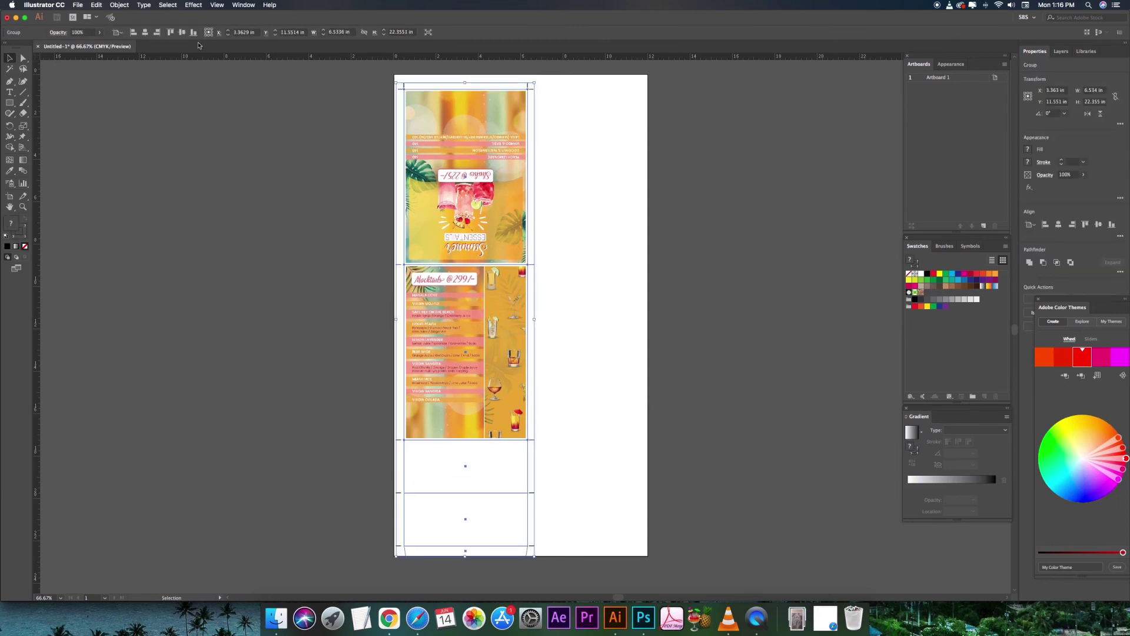
key("Up")
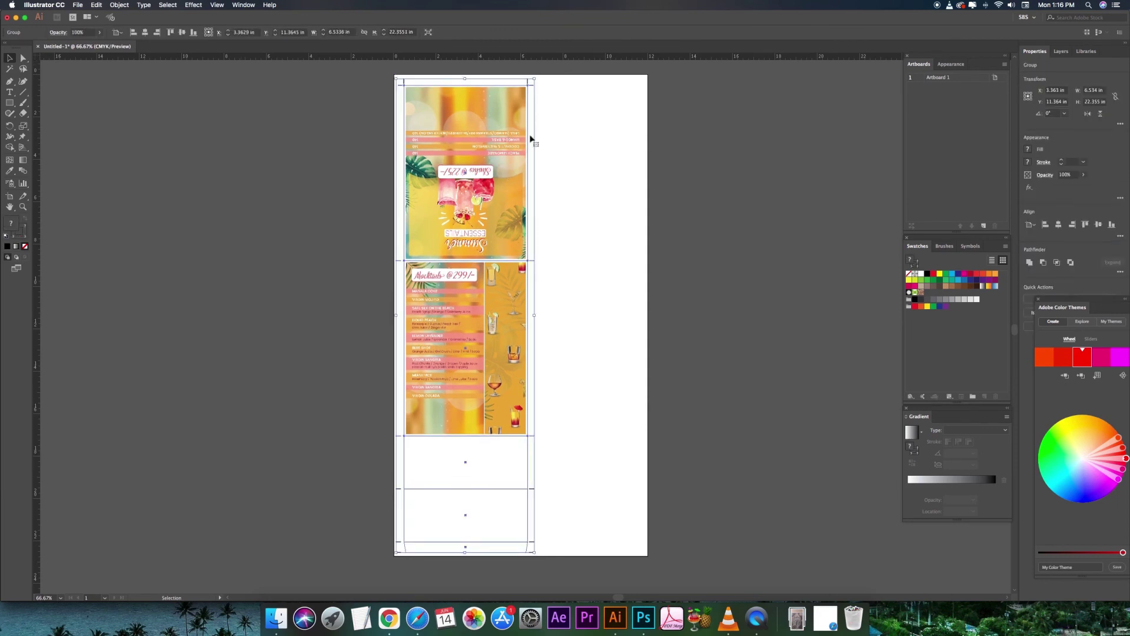
key("Right")
key("Right")
key("Right")
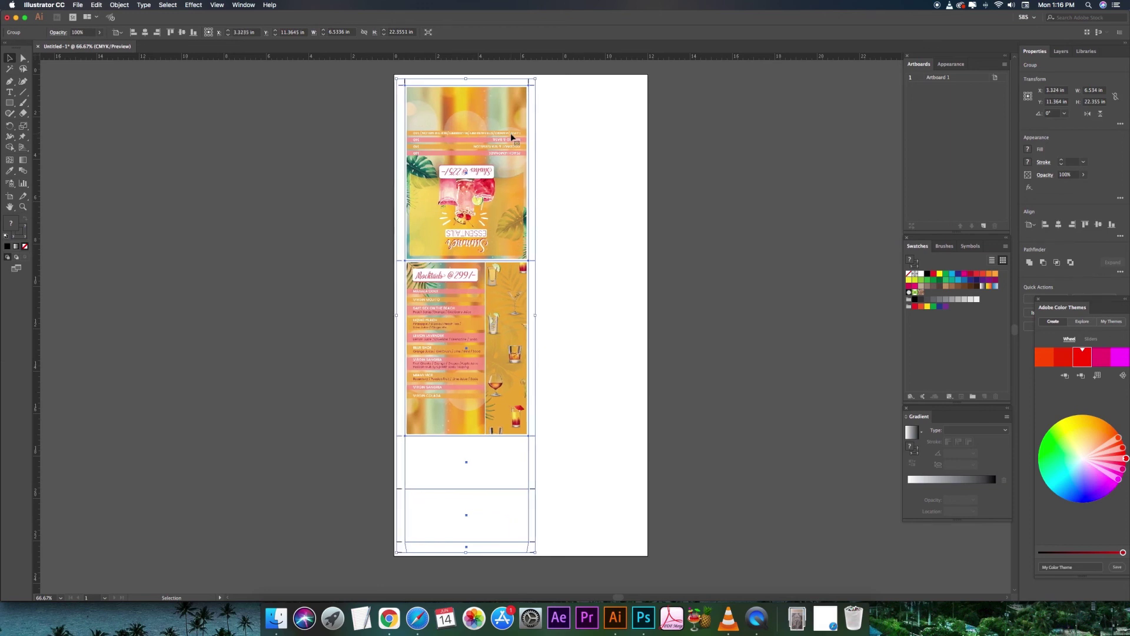
key("Right")
- Pull the artboard's right edge in to 7.08 in wide, then reselect all artwork
left_click(606, 139)
key("shift+o")
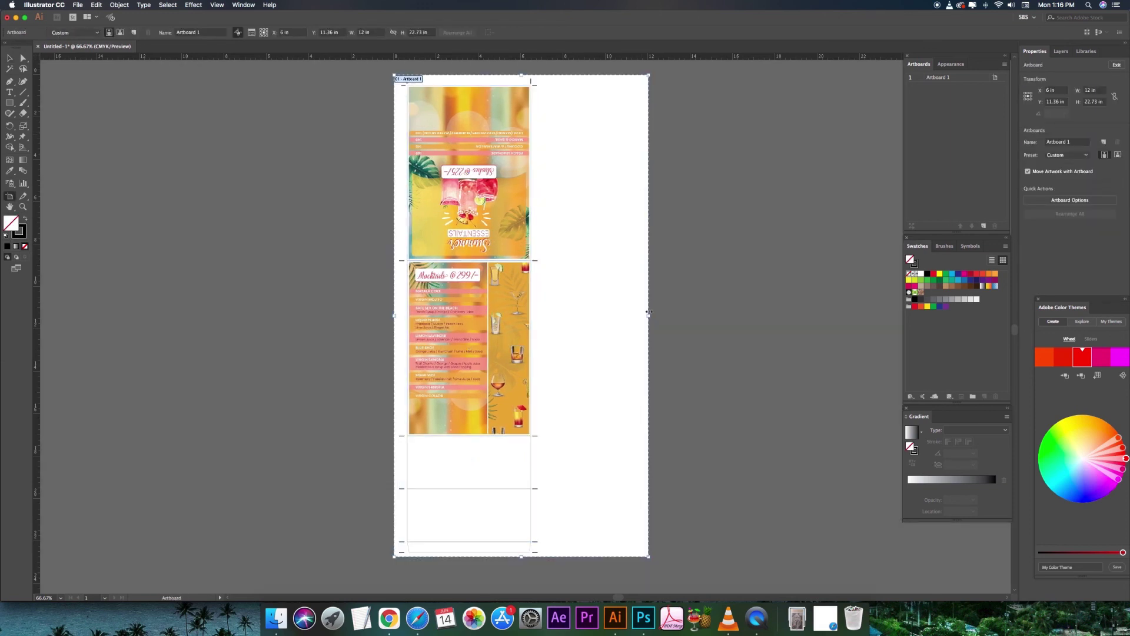
left_click_drag(648, 315, 546, 304)
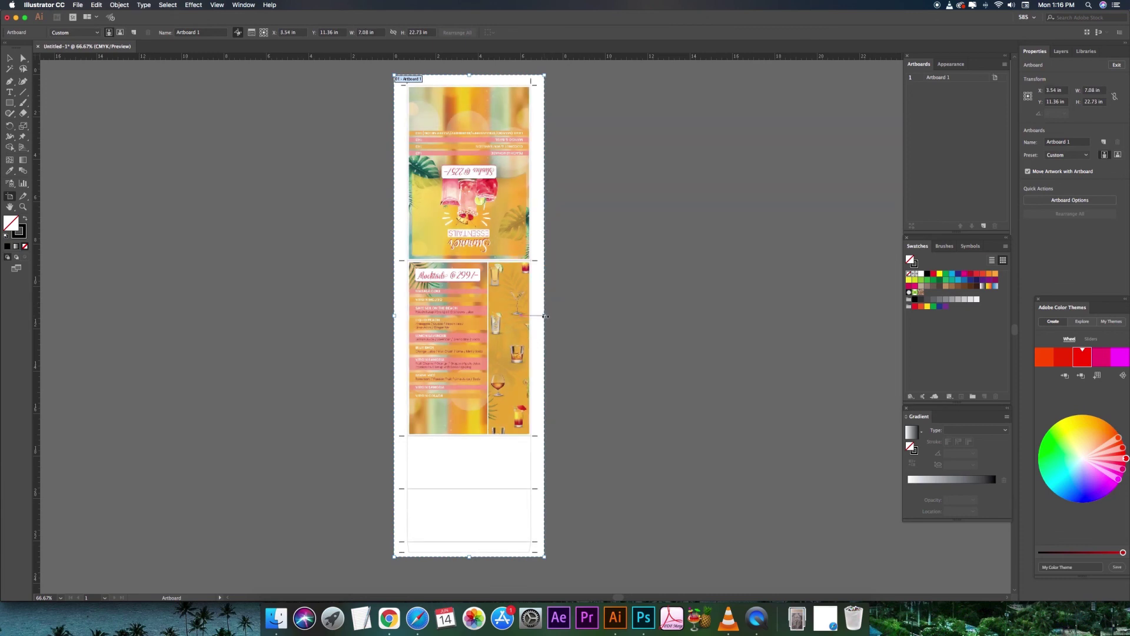
key("Escape")
left_click_drag(592, 304, 611, 307)
key("ctrl+a")
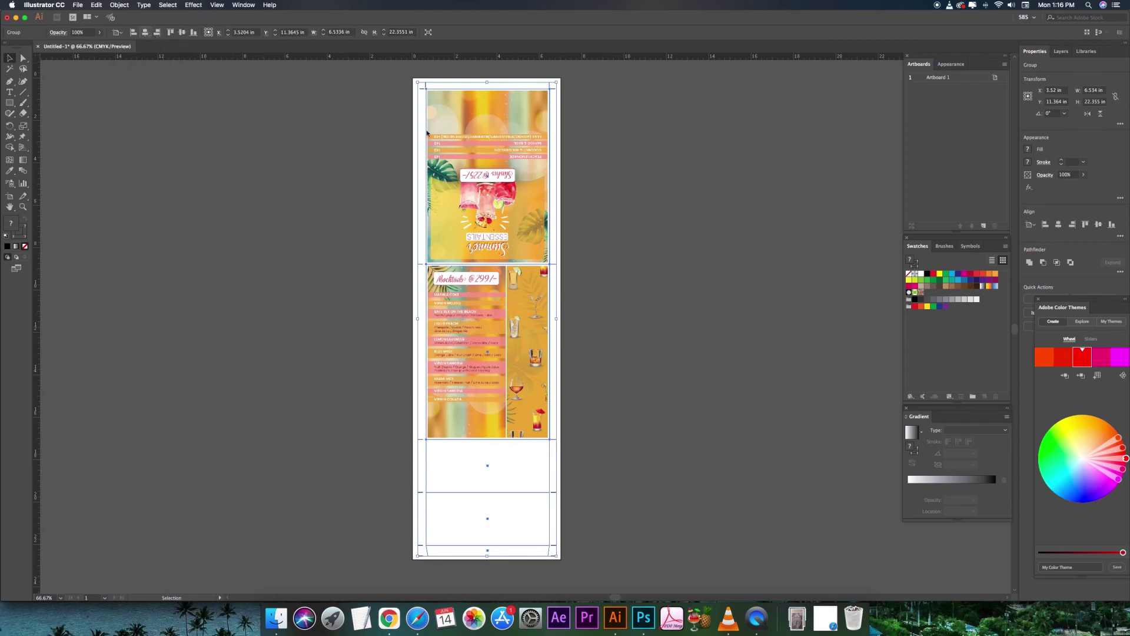